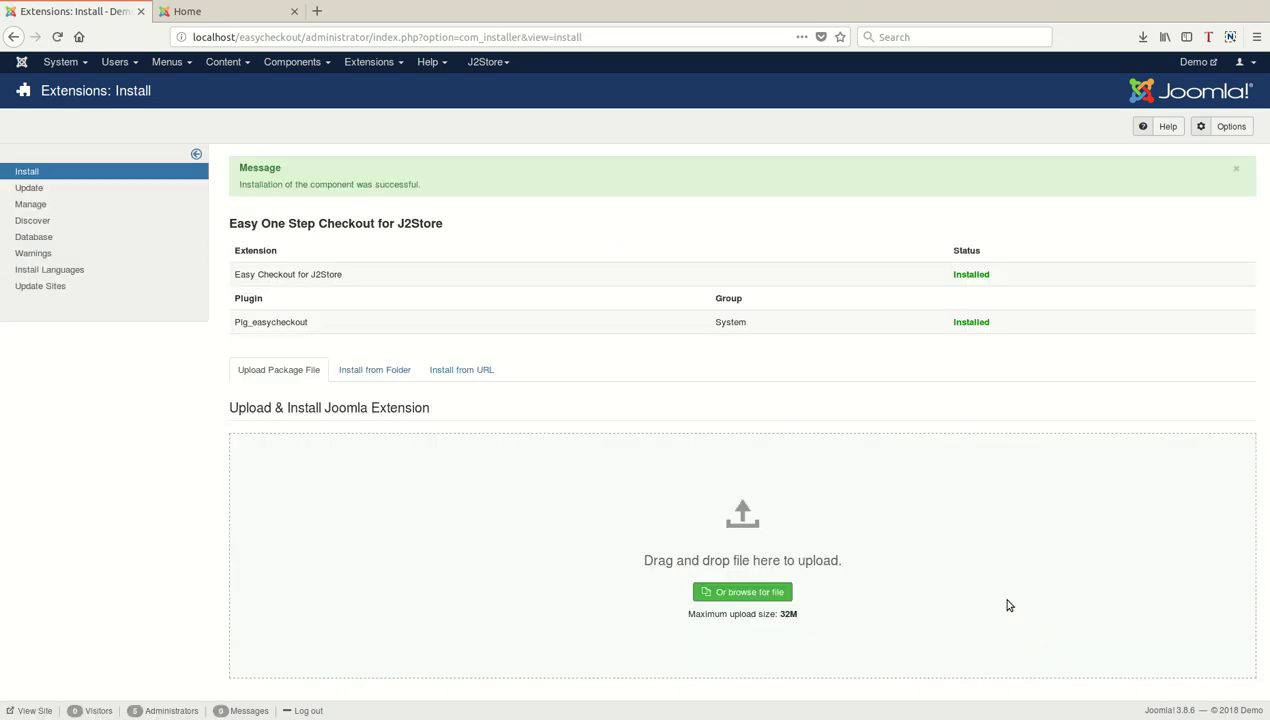
# Select the Plg_easycheckout name and search the Plugins list for 'easy'.
pyautogui.moveTo(267, 322); pyautogui.dragTo(303, 334)
pyautogui.doubleClick(284, 333)
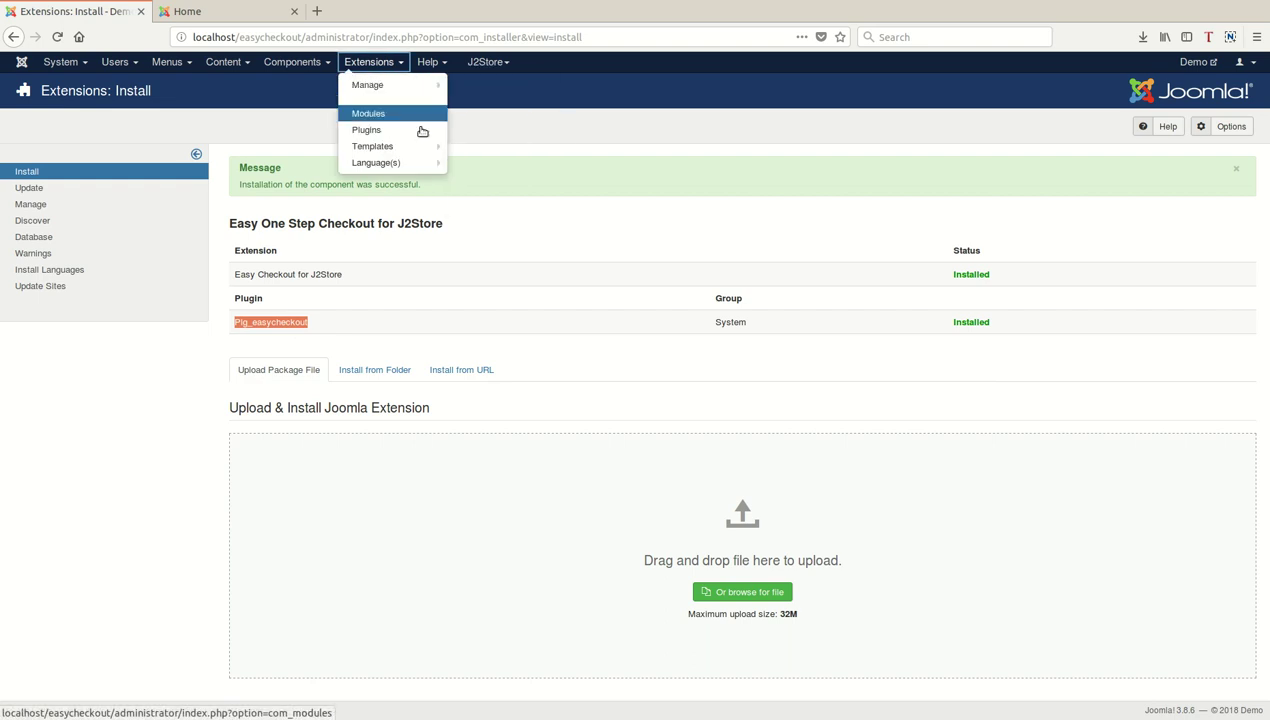
pyautogui.click(420, 145)
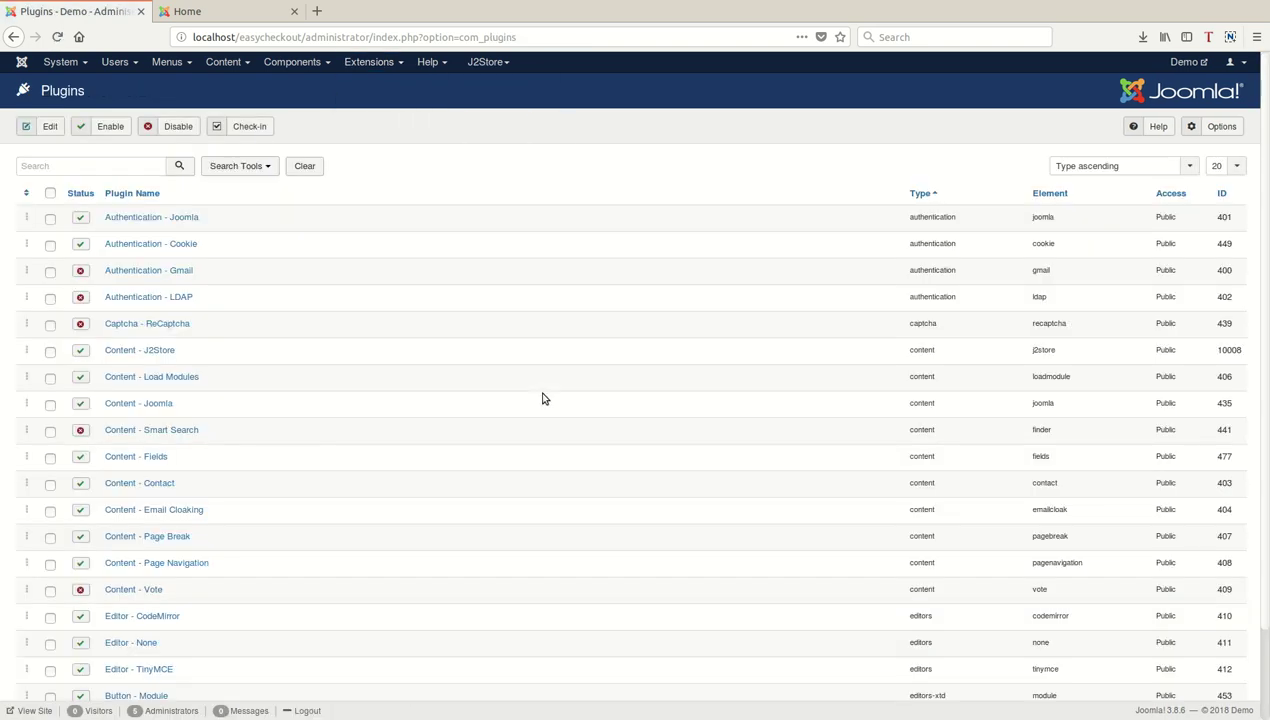
pyautogui.press('Tab')
pyautogui.write('easy')
pyautogui.click(179, 166)
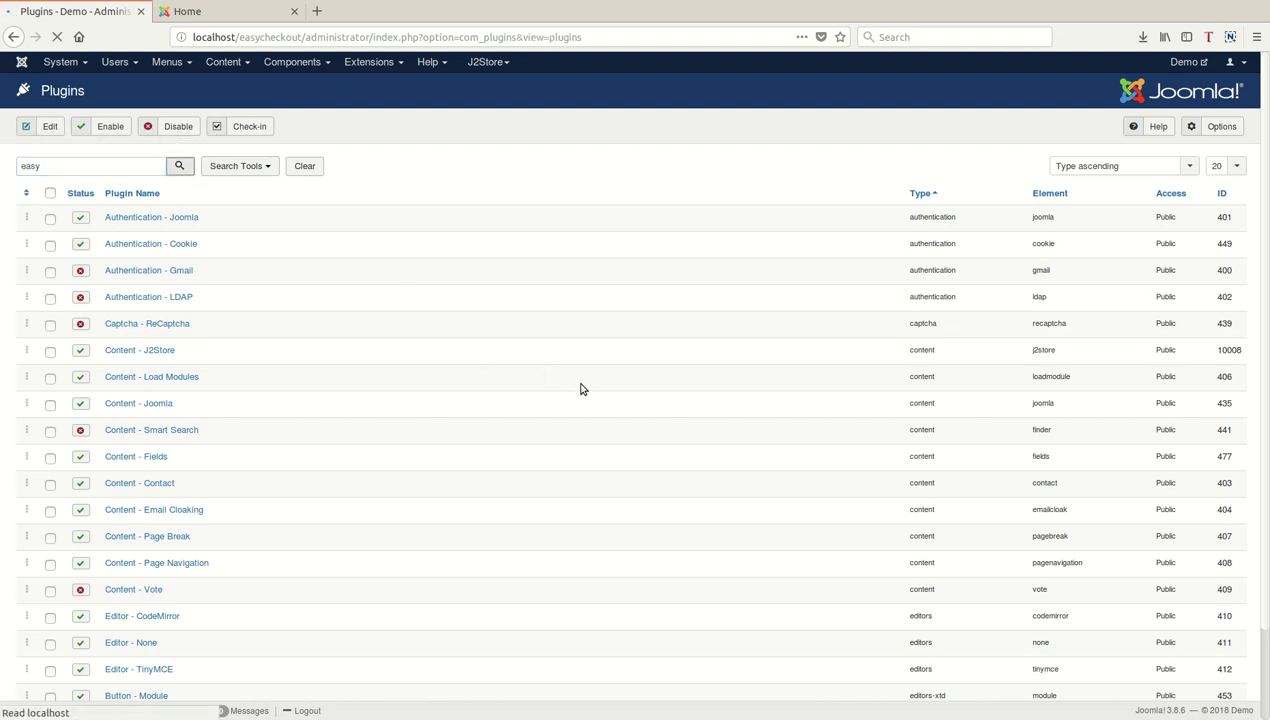
# Enable System - EasyCheckout and reload the storefront in the Home tab.
pyautogui.click(80, 217)
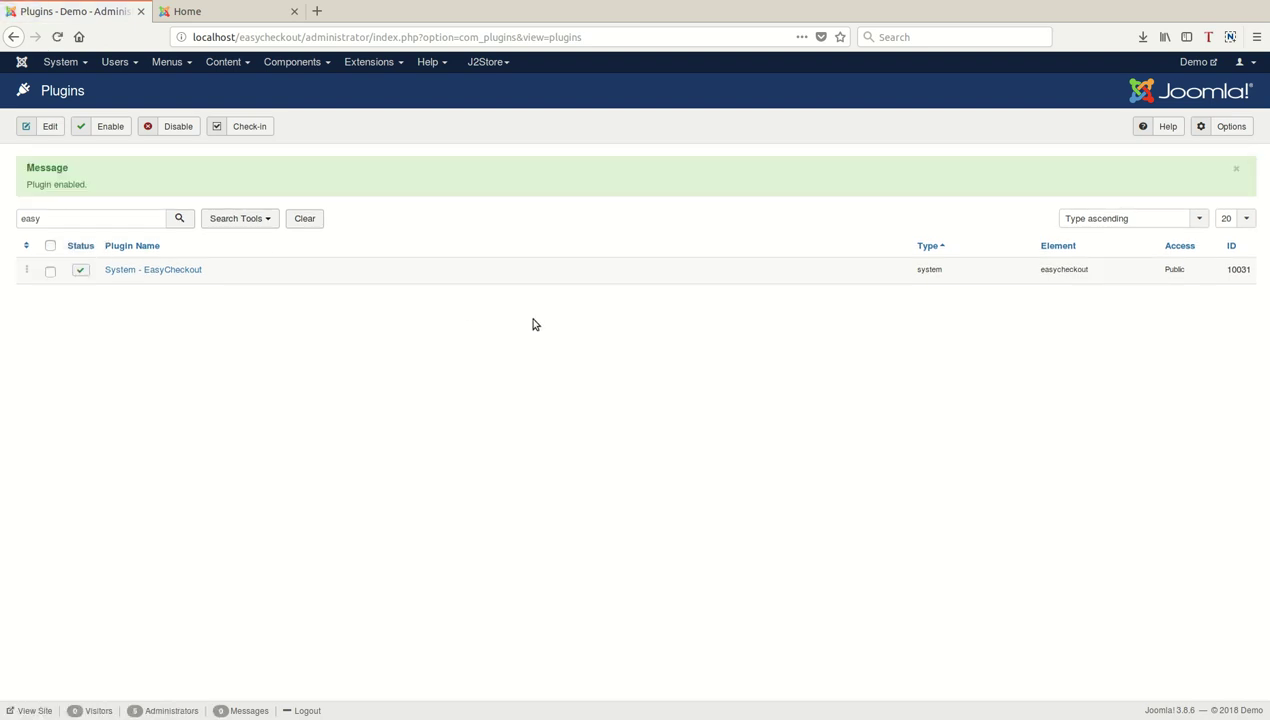
pyautogui.click(227, 18)
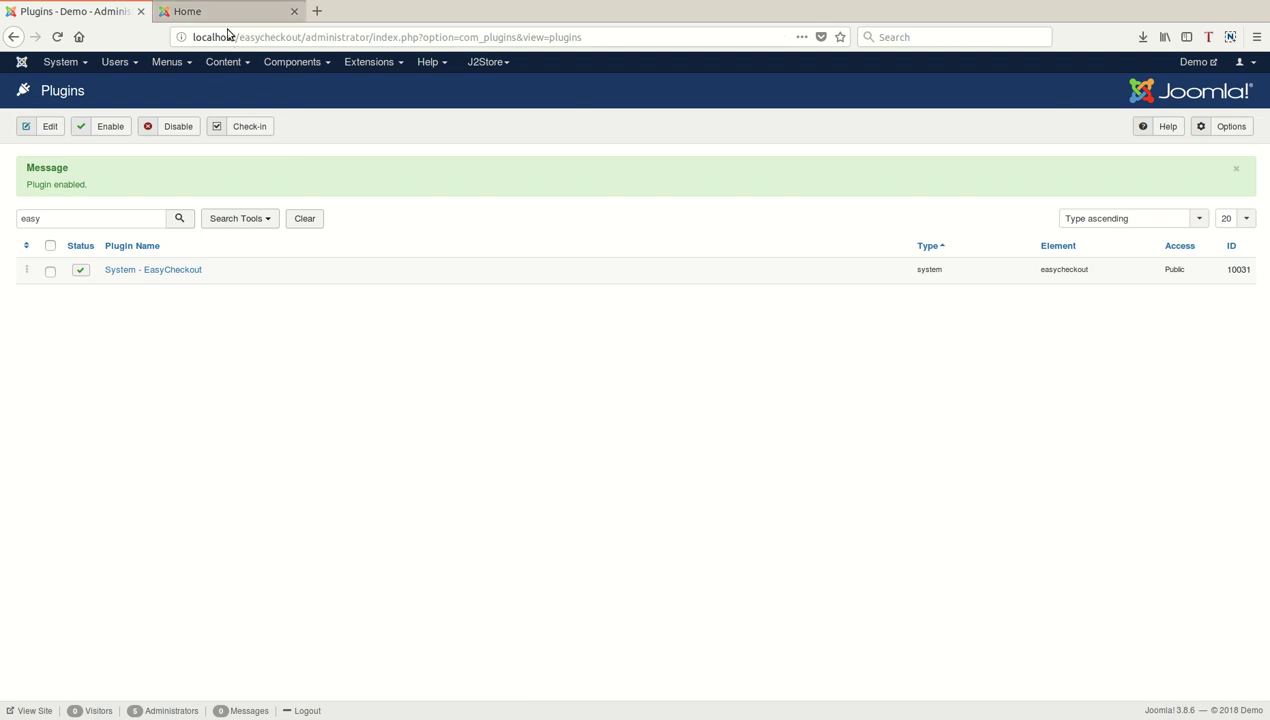
pyautogui.press('F5')
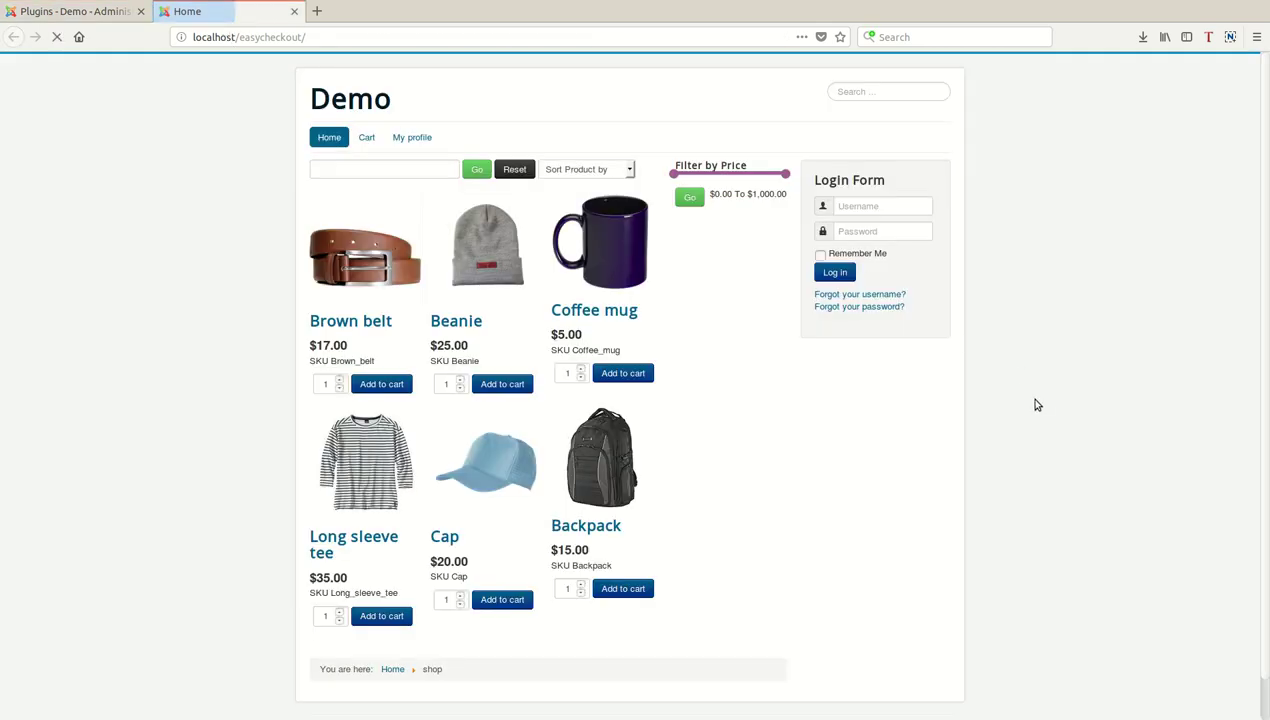
# Add the Beanie to the cart and go to checkout.
pyautogui.click(522, 386)
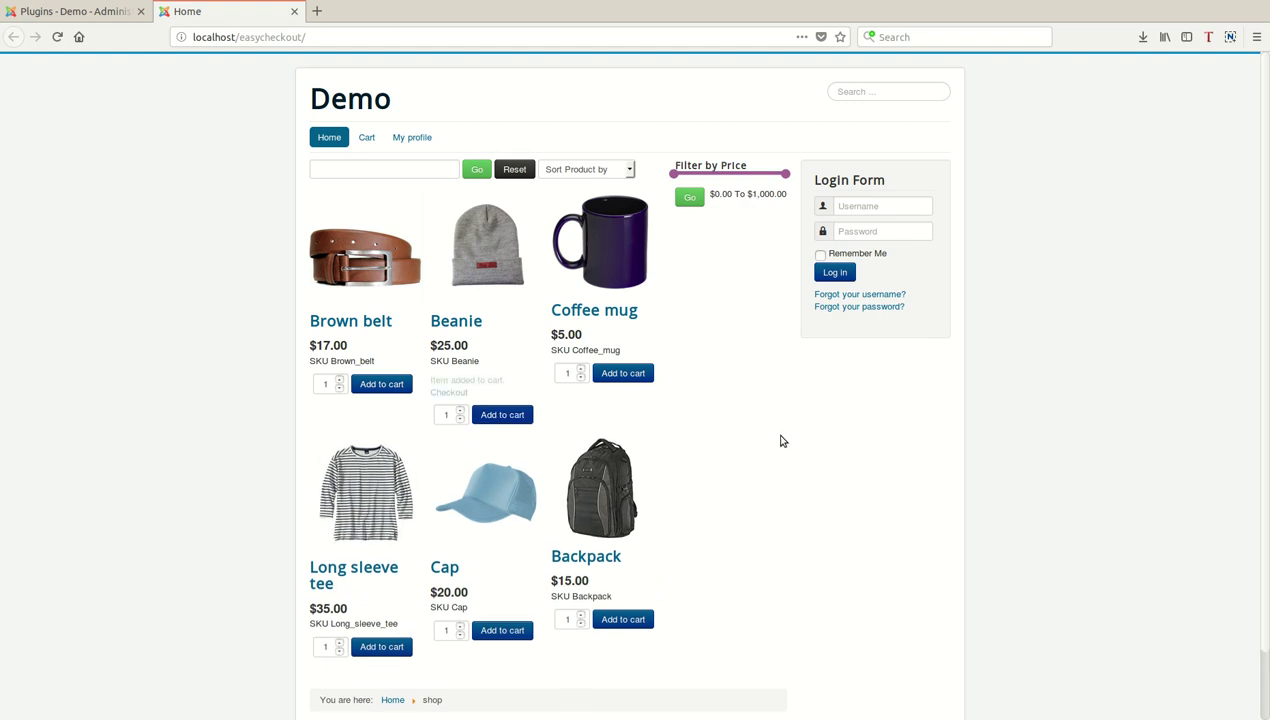
pyautogui.click(449, 392)
pyautogui.click(684, 385)
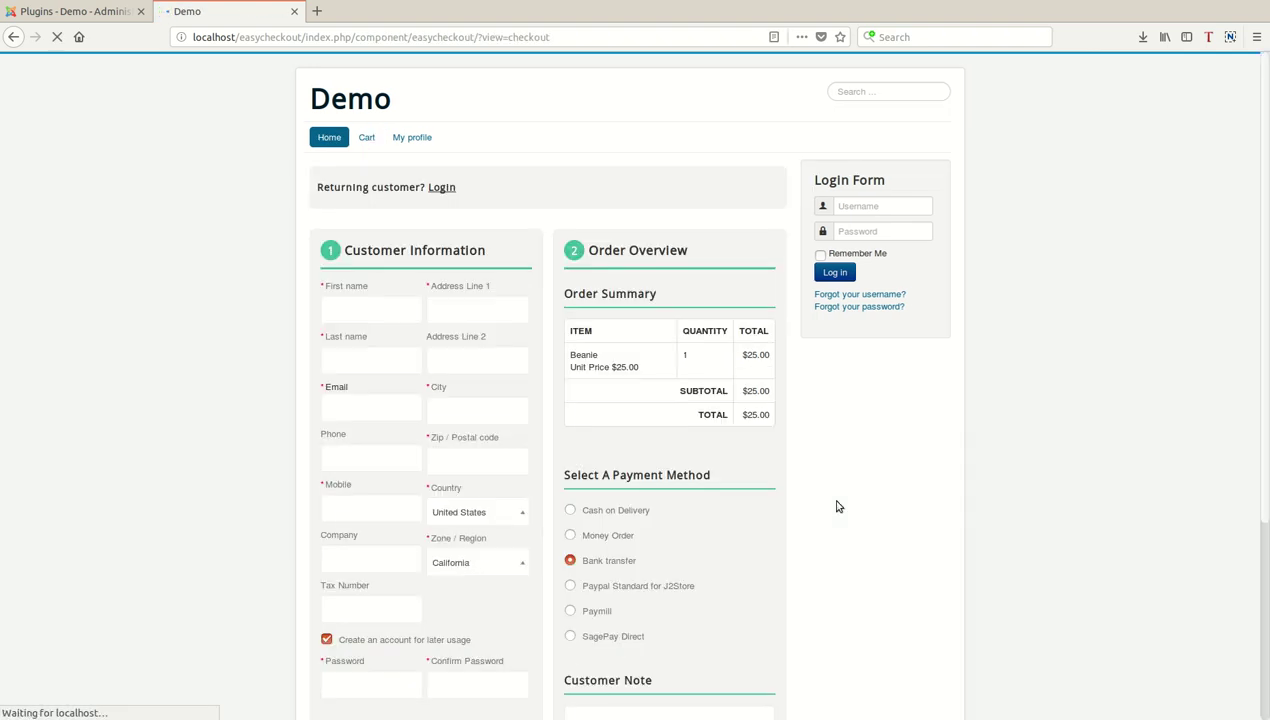
# Log in as a returning customer with the account's username and password.
pyautogui.click(487, 199)
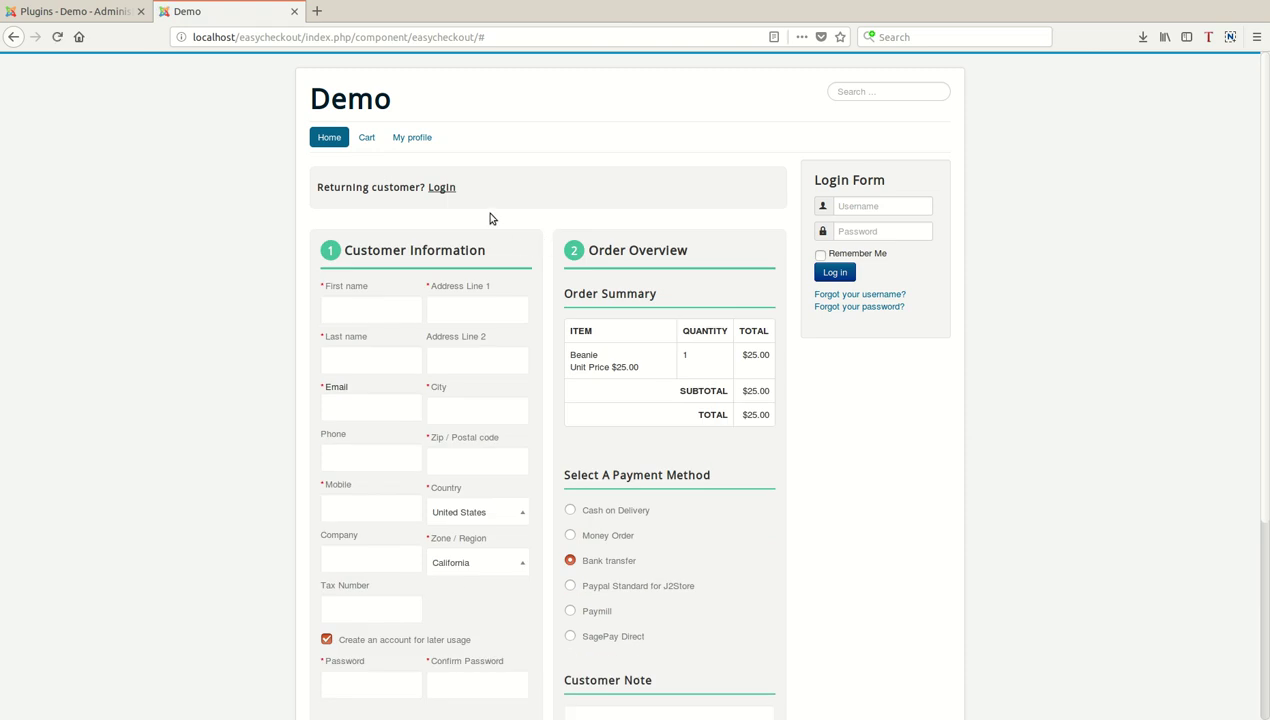
pyautogui.click(441, 187)
pyautogui.write('admin')
pyautogui.press('Tab')
pyautogui.write('*******')
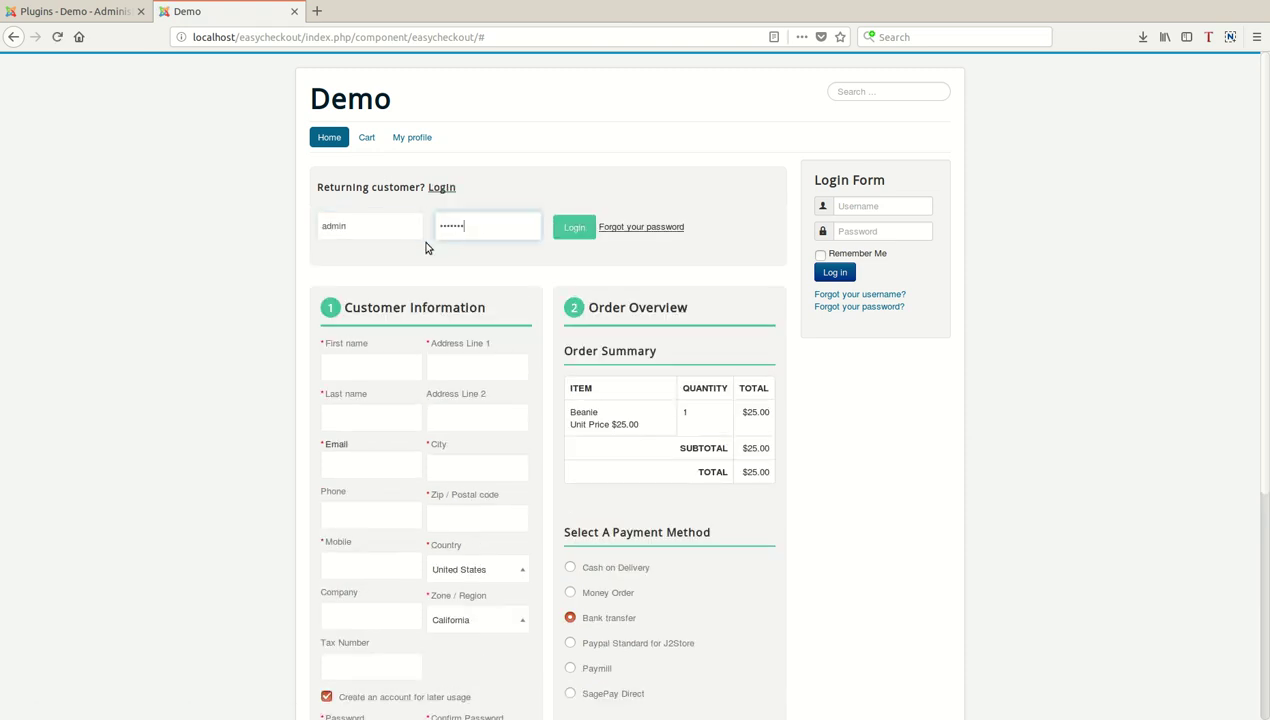
pyautogui.press('Tab')
pyautogui.press('Return')
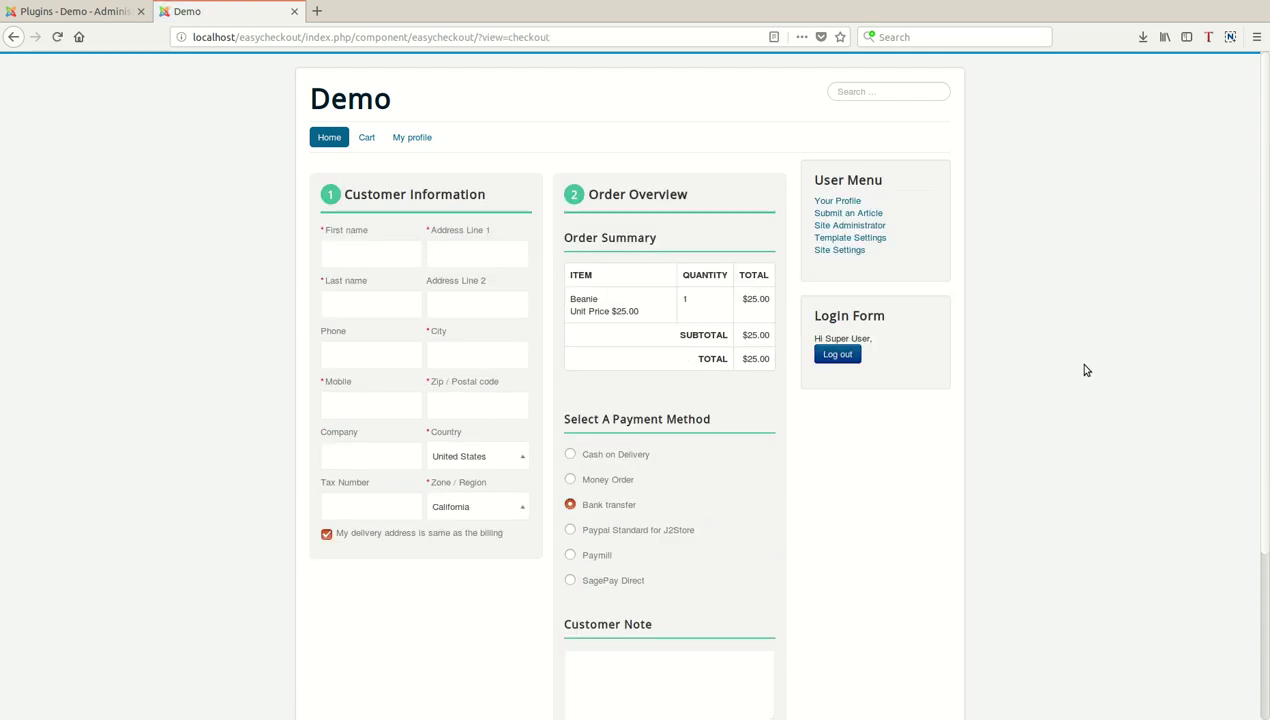
# Enter the customer's first name, last name and first address line.
pyautogui.click(411, 265)
pyautogui.write('ad')
pyautogui.press('Tab')
pyautogui.write('adm')
pyautogui.press('Tab')
pyautogui.press('Tab')
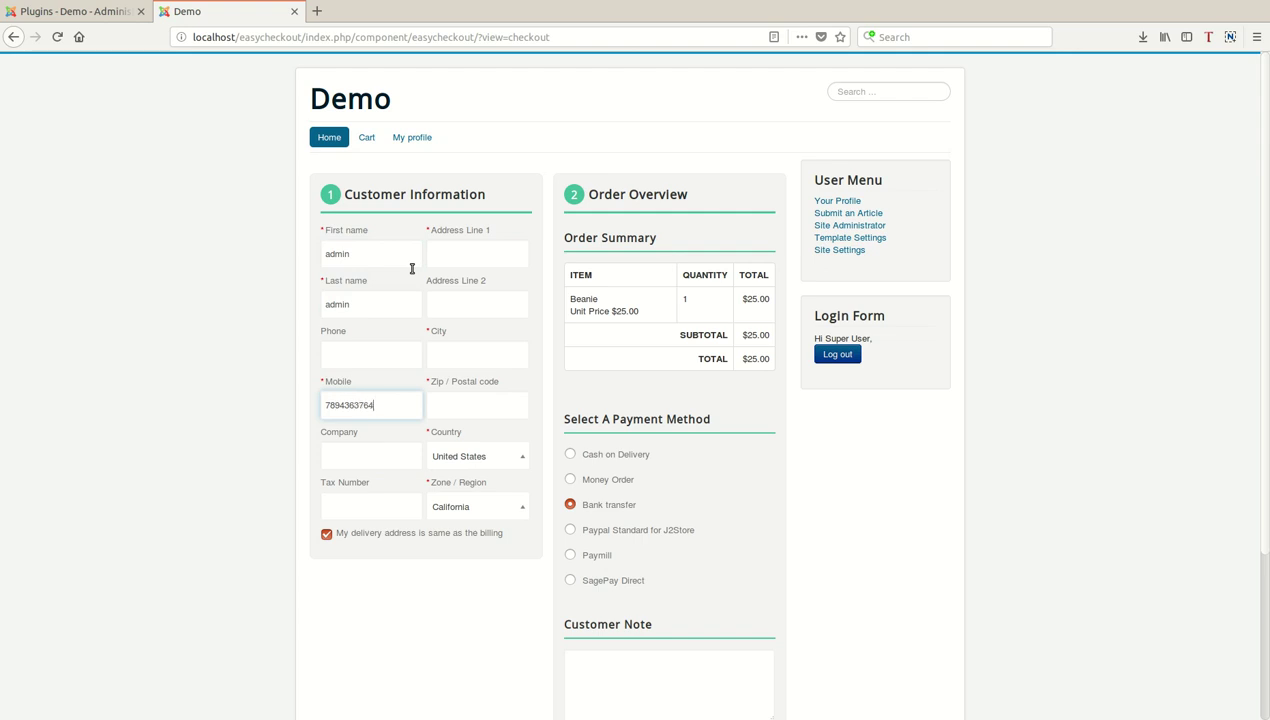
pyautogui.press('Tab')
pyautogui.press('Tab')
pyautogui.press('Tab')
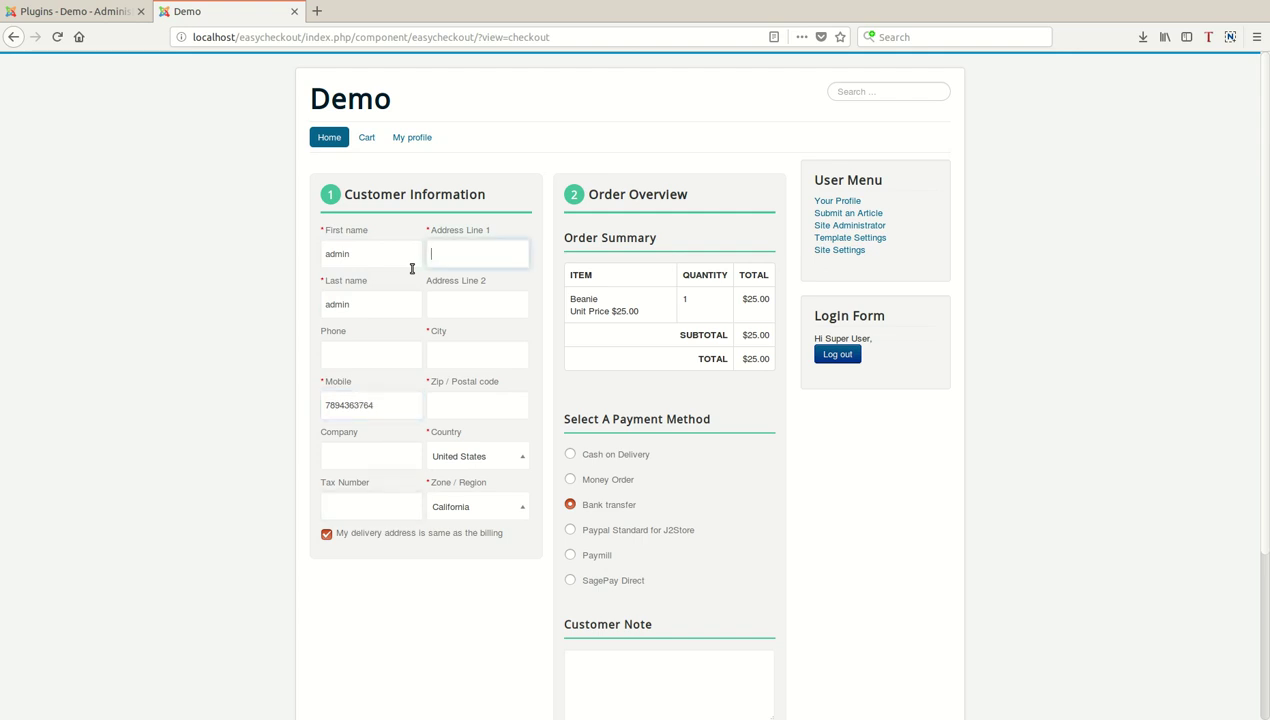
pyautogui.write('No 11')
# Set city Los Angeles and zip 90004, then continue to the order confirmation.
pyautogui.click(482, 370)
pyautogui.write('Los Angeles')
pyautogui.press('Tab')
pyautogui.write('90004')
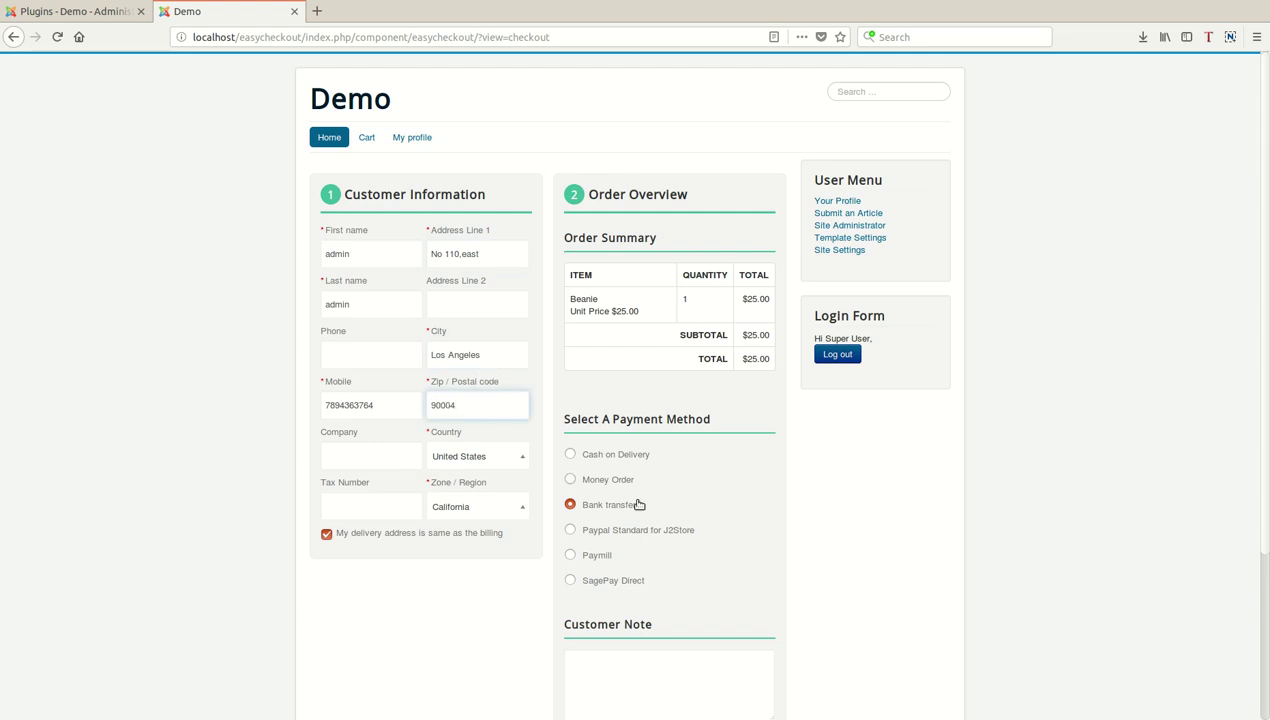
pyautogui.scroll(-3, 668, 538)
pyautogui.click(600, 568)
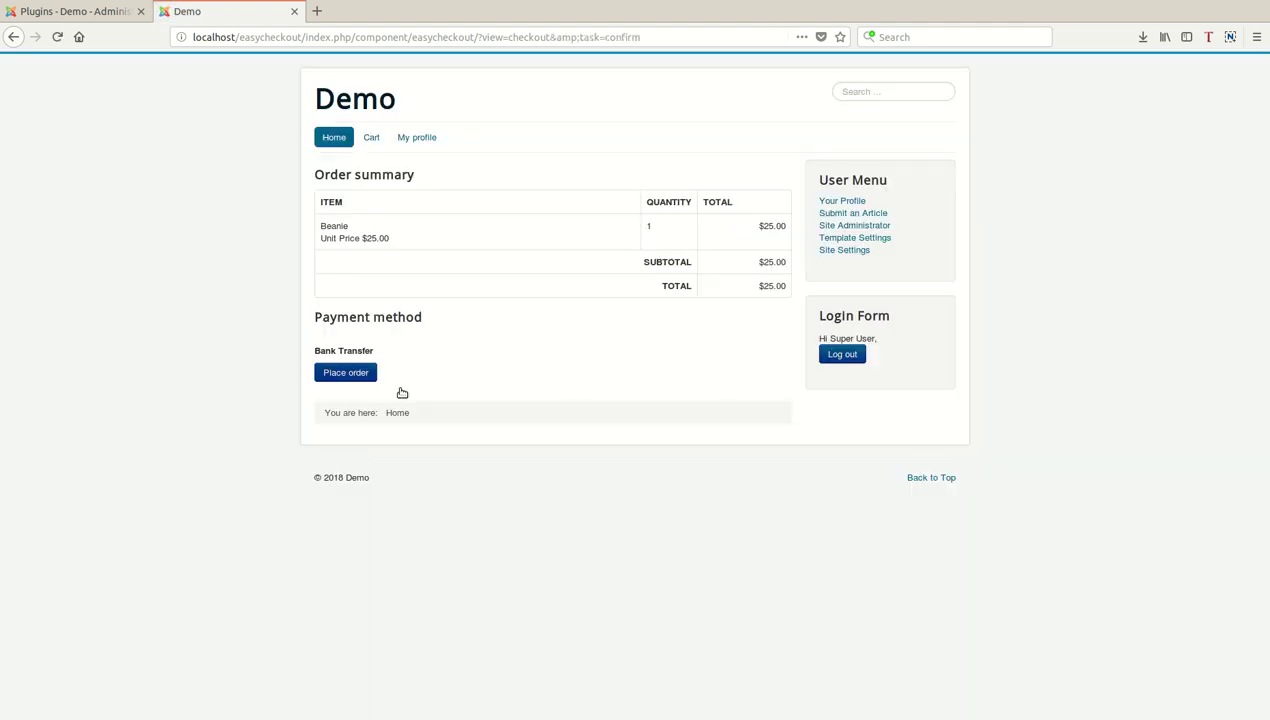
# Place the $25.00 Beanie order, check it's Pending in order history, then return to the administrator.
pyautogui.click(370, 374)
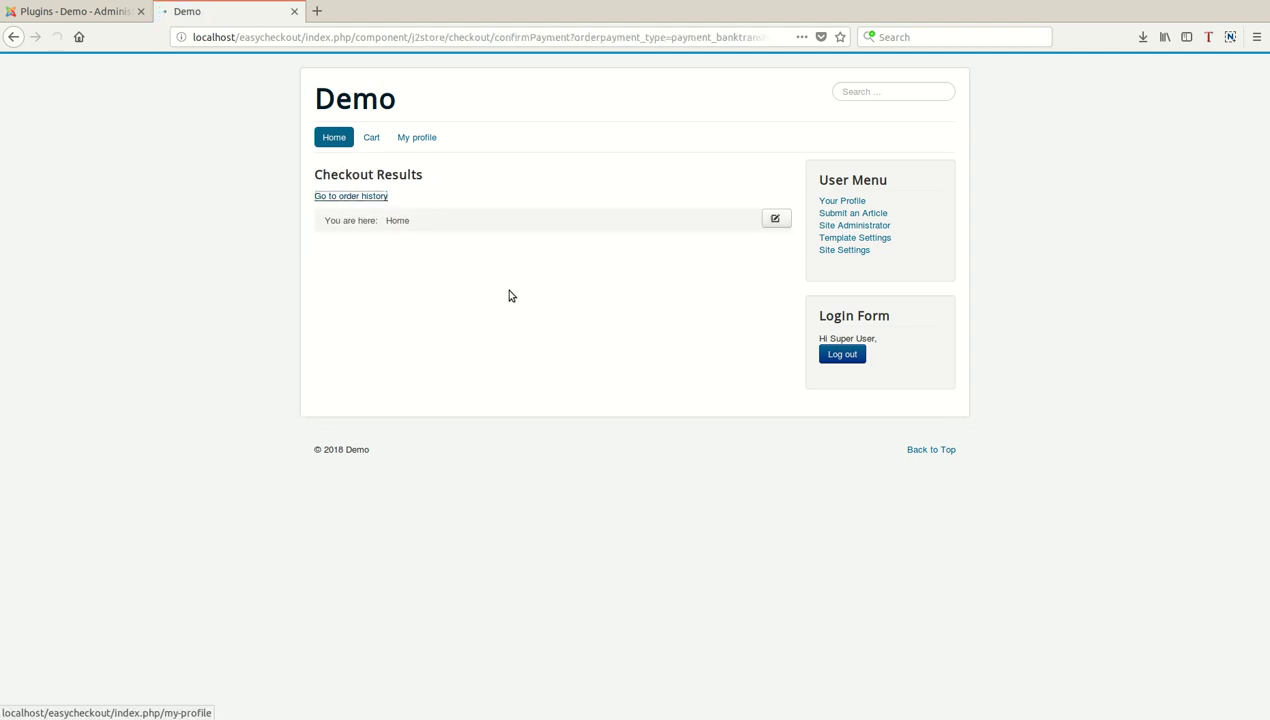
pyautogui.click(350, 196)
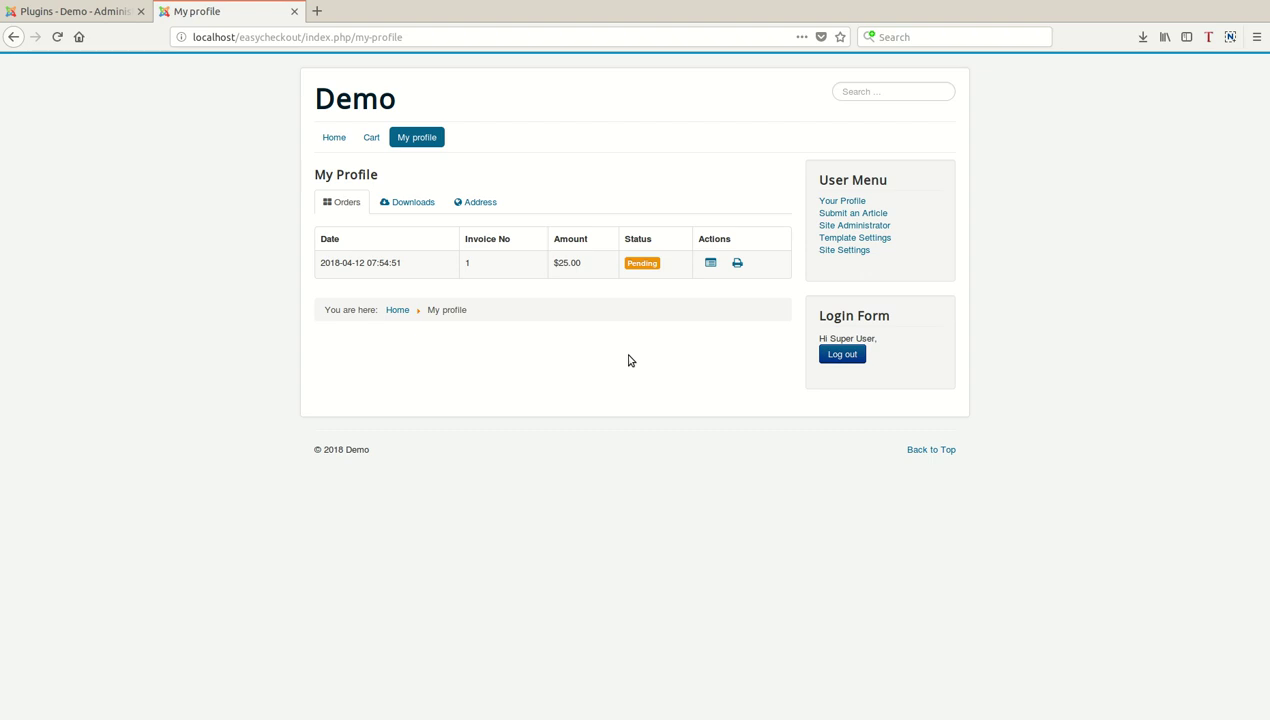
pyautogui.click(355, 99)
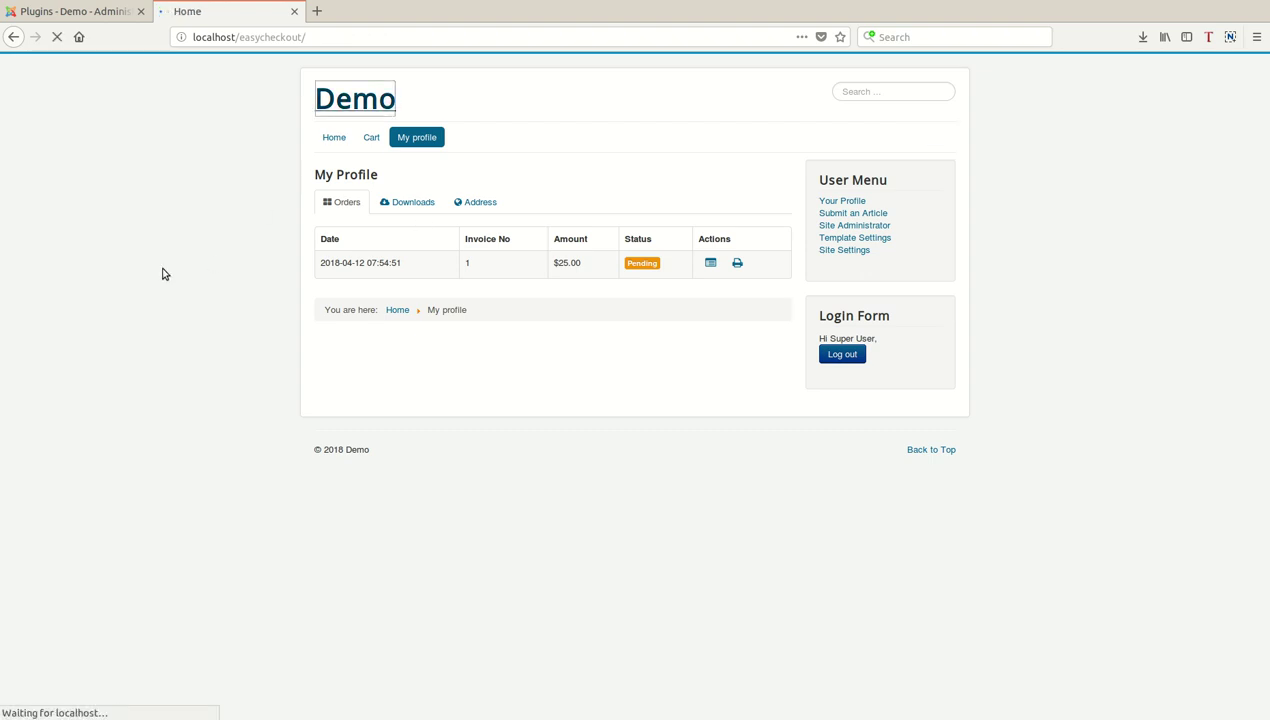
pyautogui.click(104, 12)
pyautogui.click(170, 62)
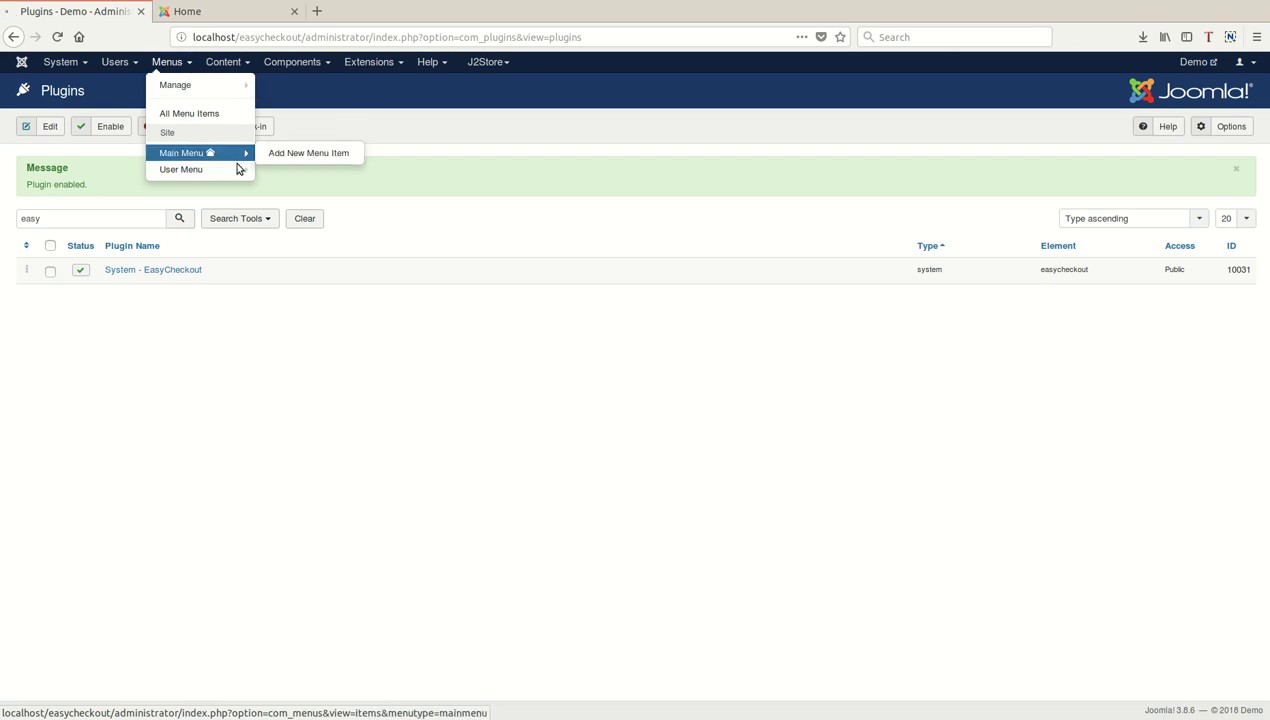
# Create and save Main Menu item 'One step checkout' of type Easy Checkout » Checkout.
pyautogui.click(238, 156)
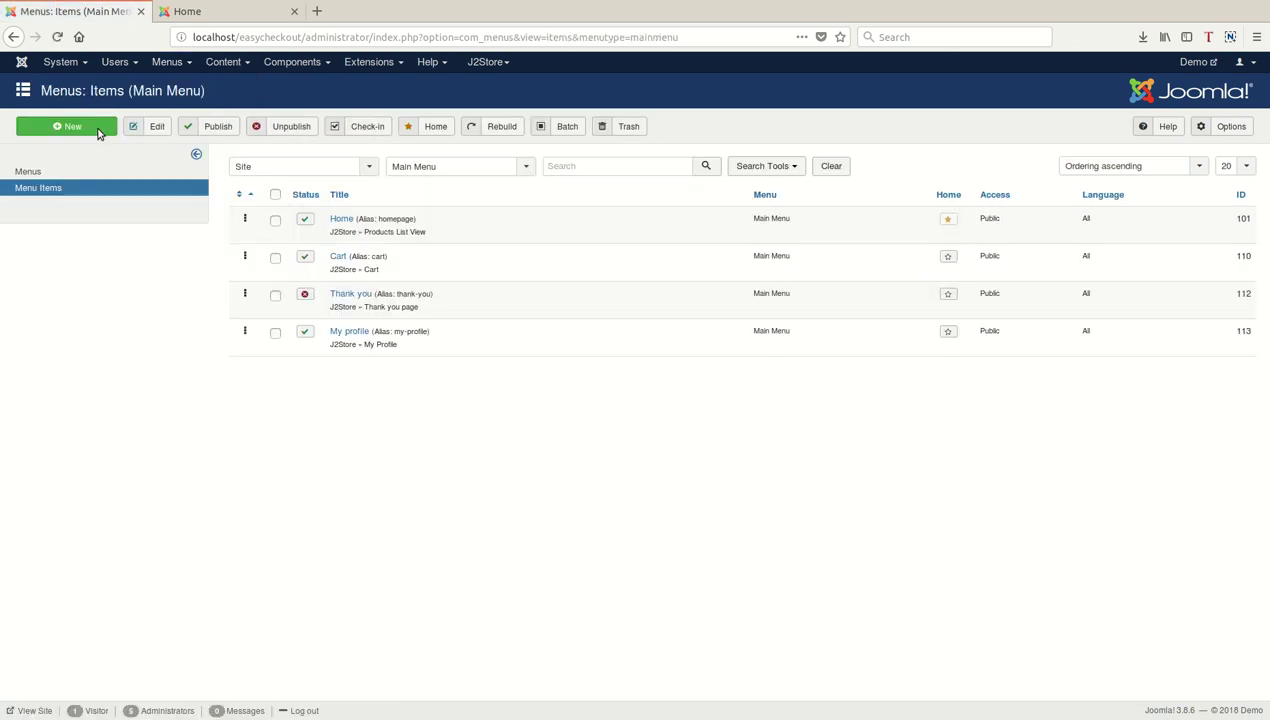
pyautogui.click(98, 132)
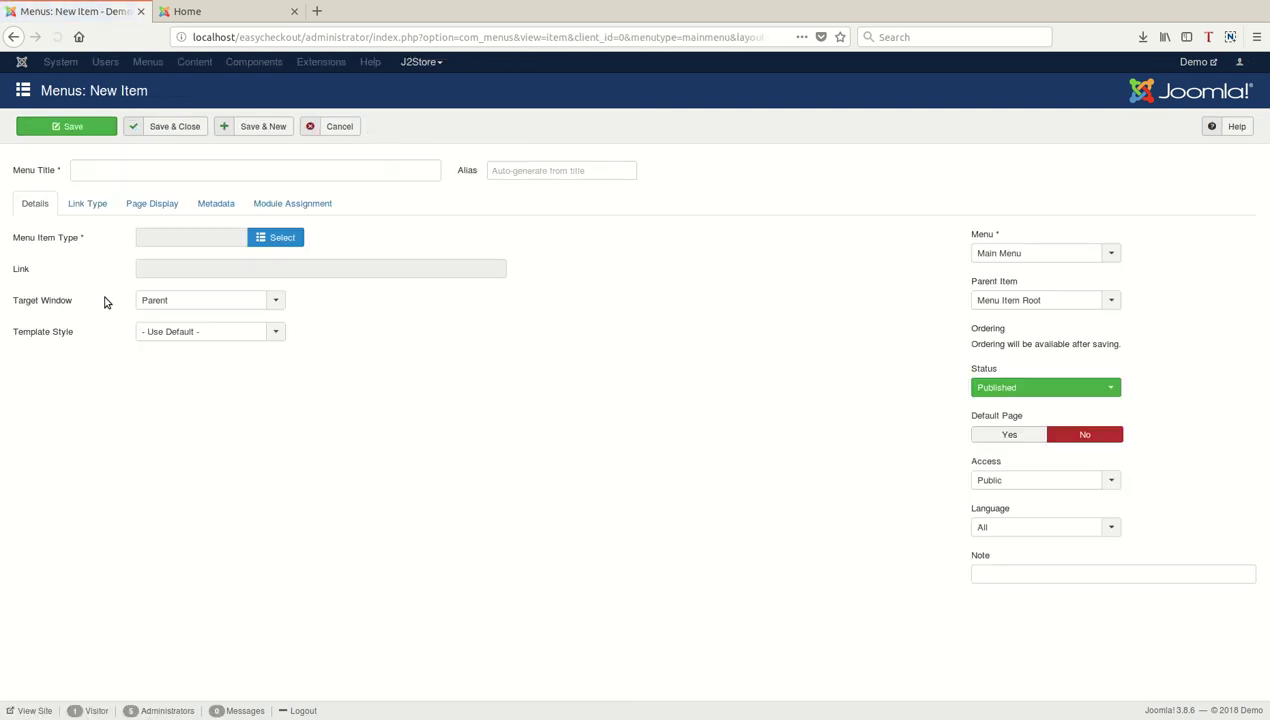
pyautogui.click(175, 190)
pyautogui.write('One step checkout')
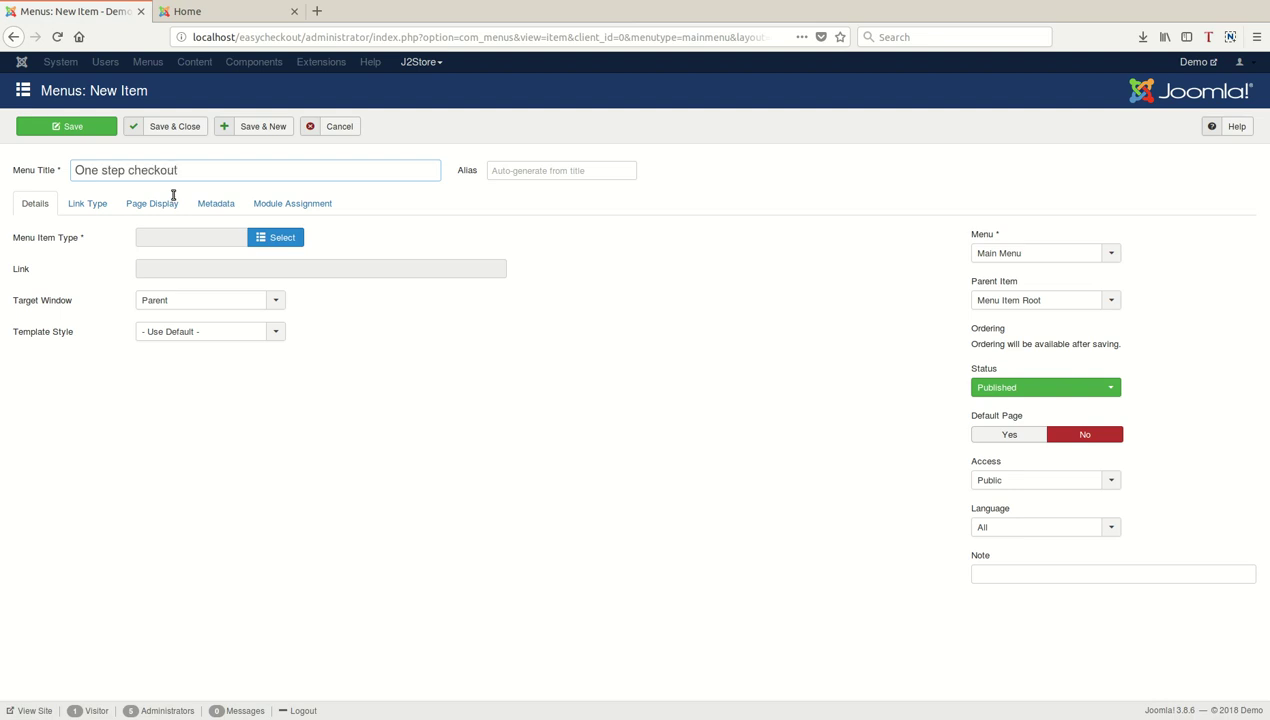
pyautogui.click(302, 246)
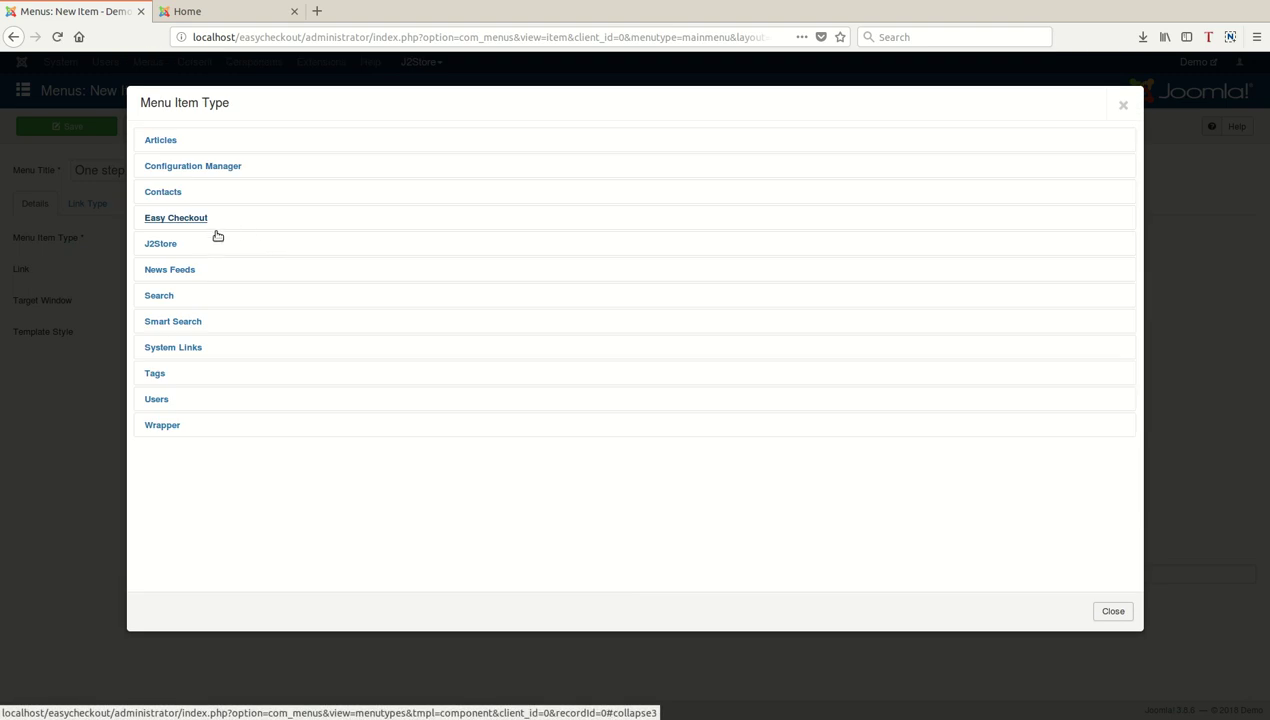
pyautogui.click(213, 224)
pyautogui.click(205, 250)
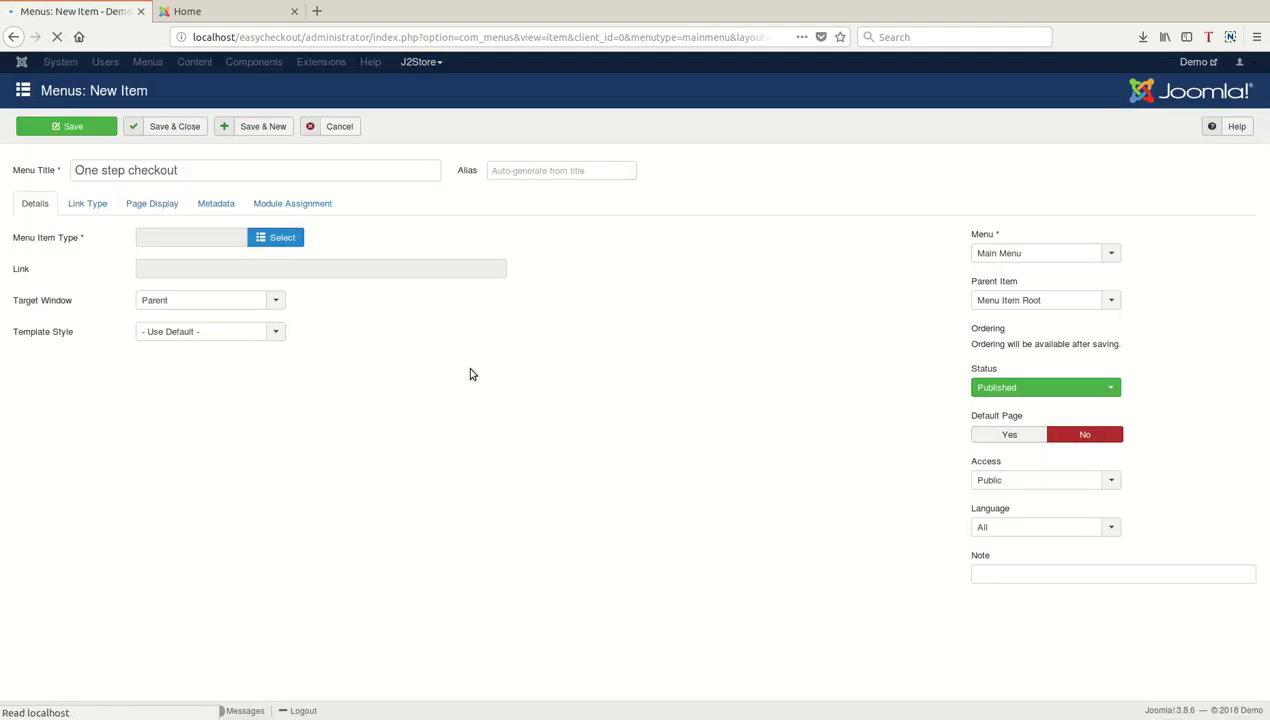
pyautogui.click(180, 129)
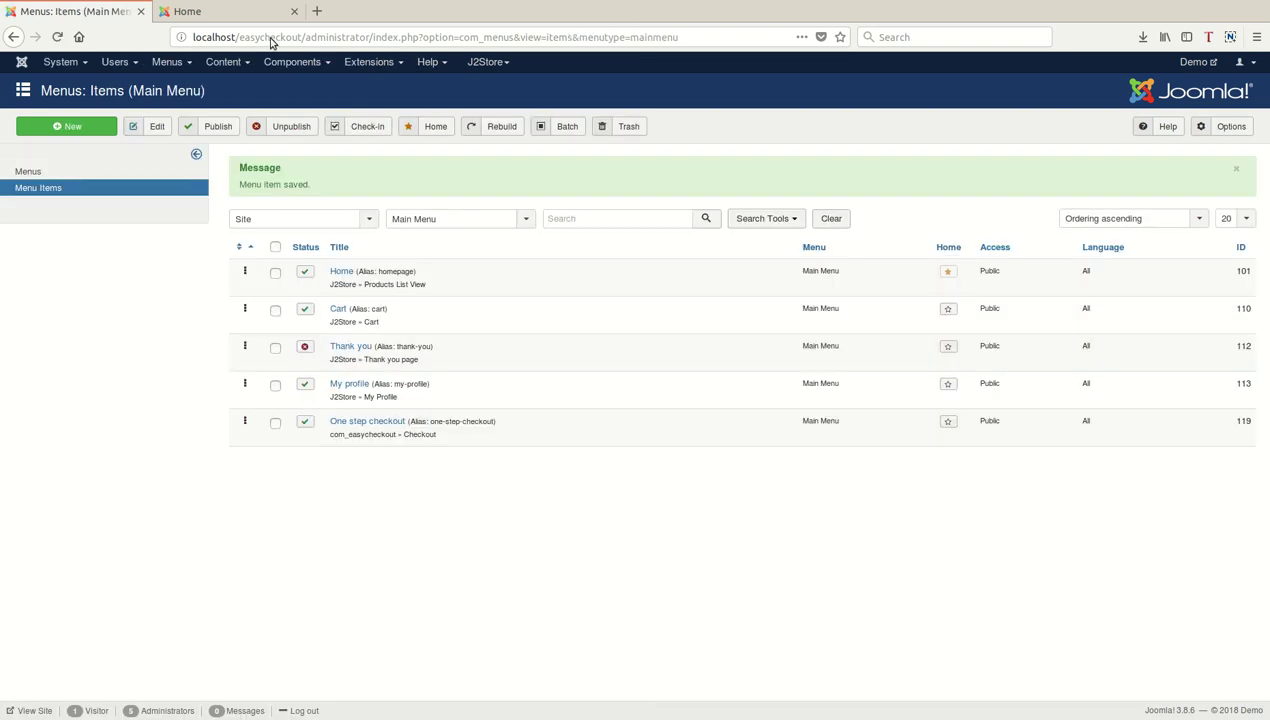
pyautogui.click(270, 12)
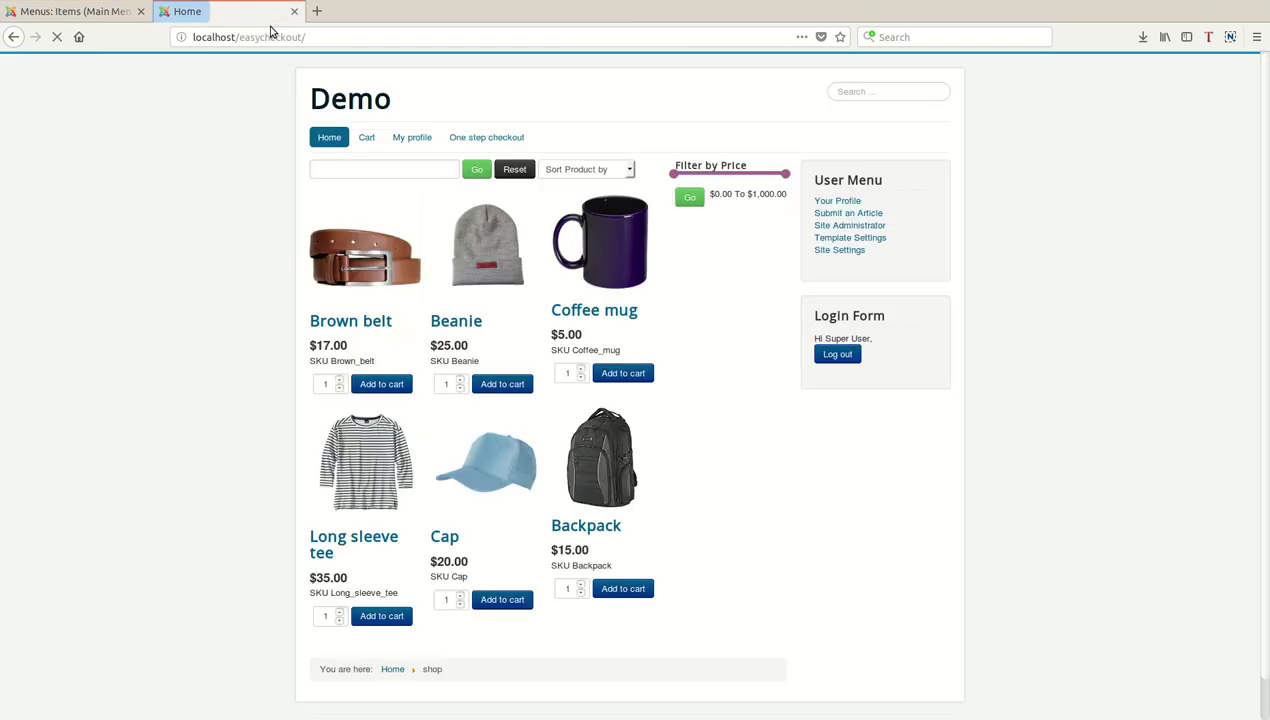
# Add the Brown belt to the cart, preview One step checkout, and log out.
pyautogui.click(401, 386)
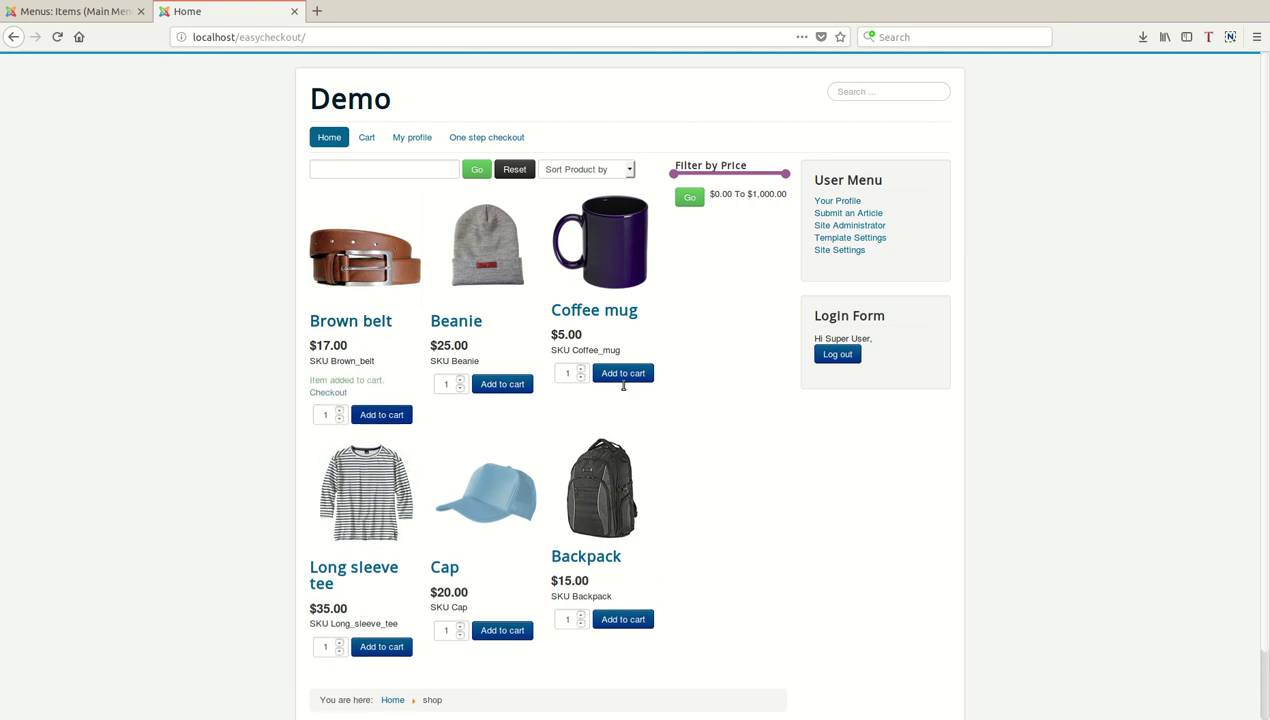
pyautogui.click(486, 137)
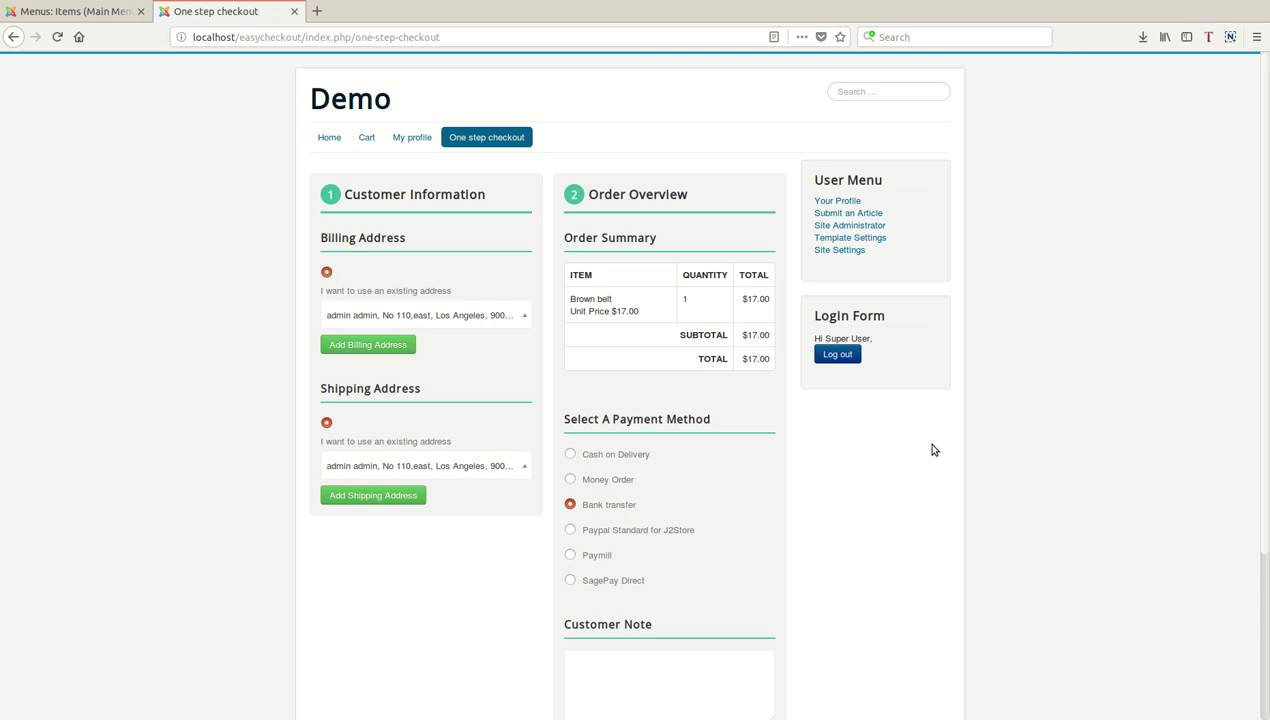
pyautogui.click(862, 360)
# From the home page, add the $20.00 Cap and go to guest checkout.
pyautogui.click(334, 137)
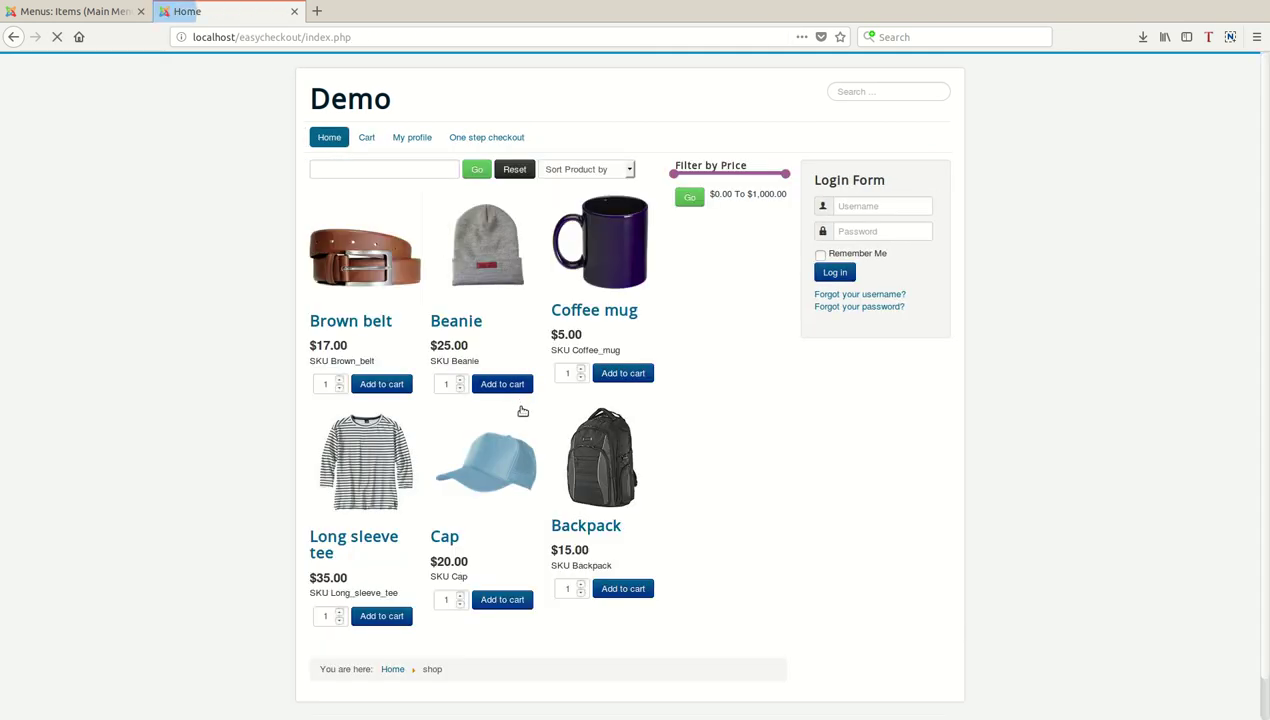
pyautogui.click(502, 599)
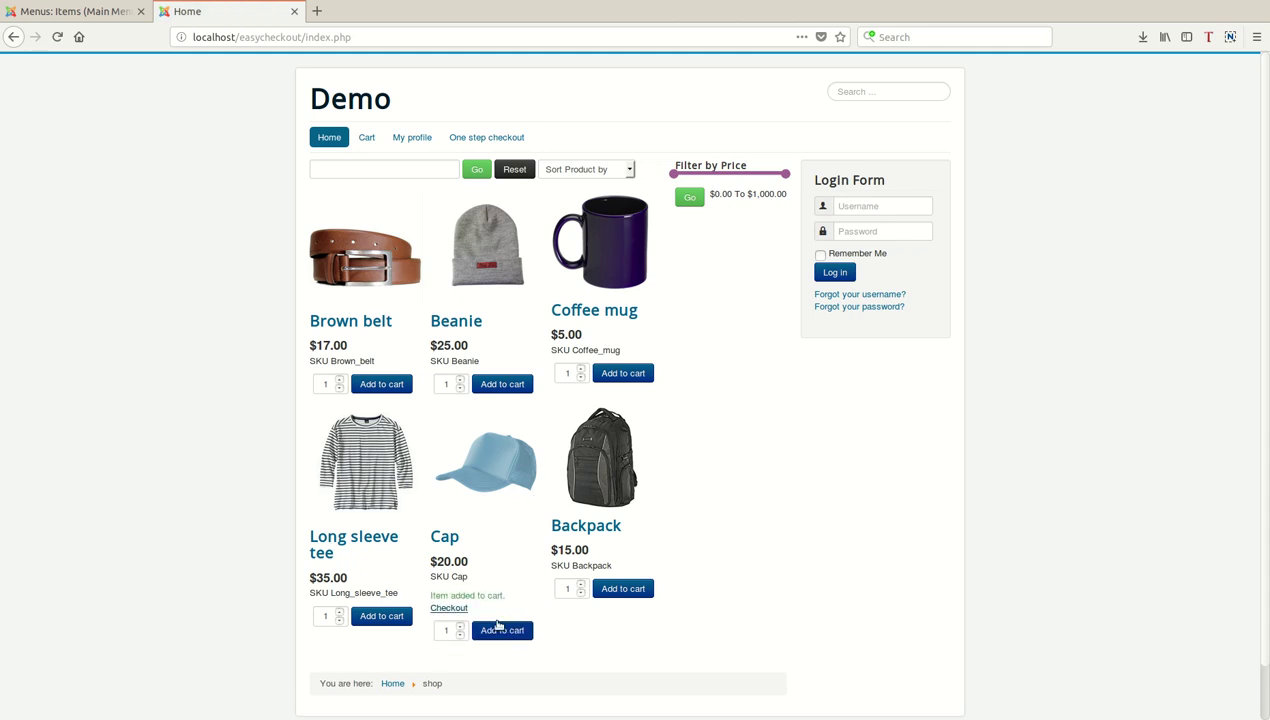
pyautogui.click(449, 607)
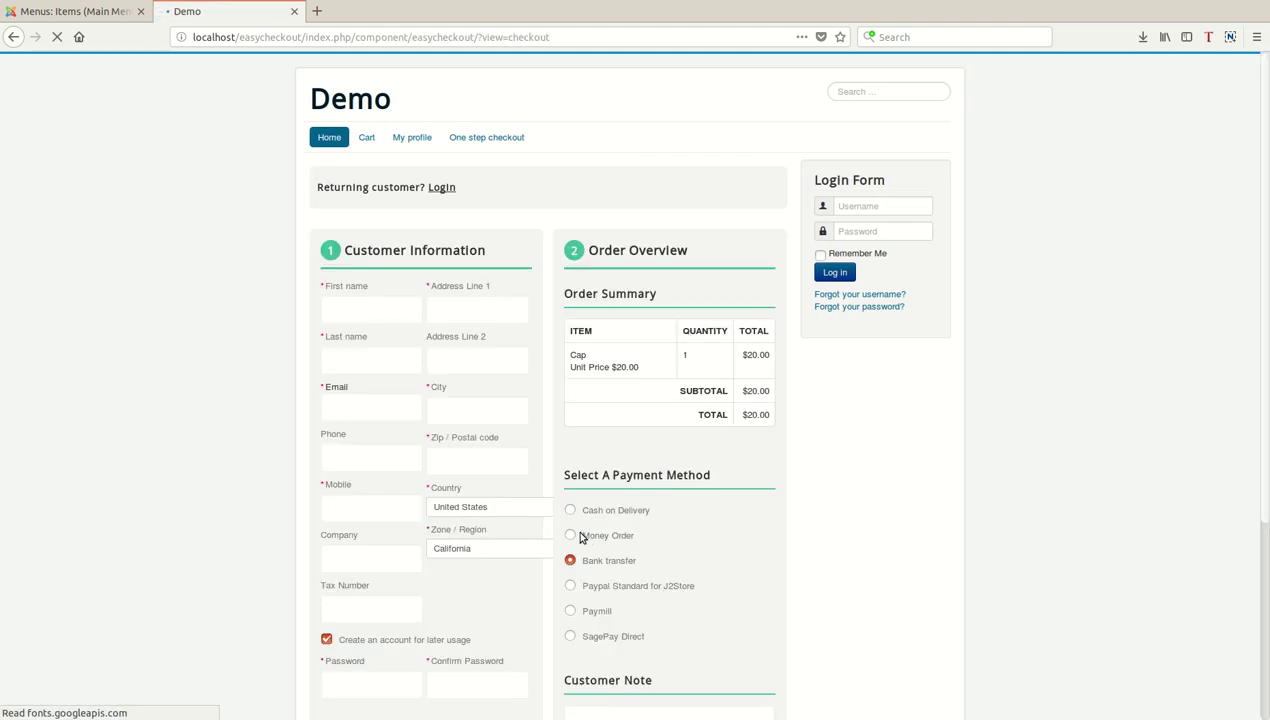
# Enter the guest's name, e-mail address and mobile number.
pyautogui.click(385, 316)
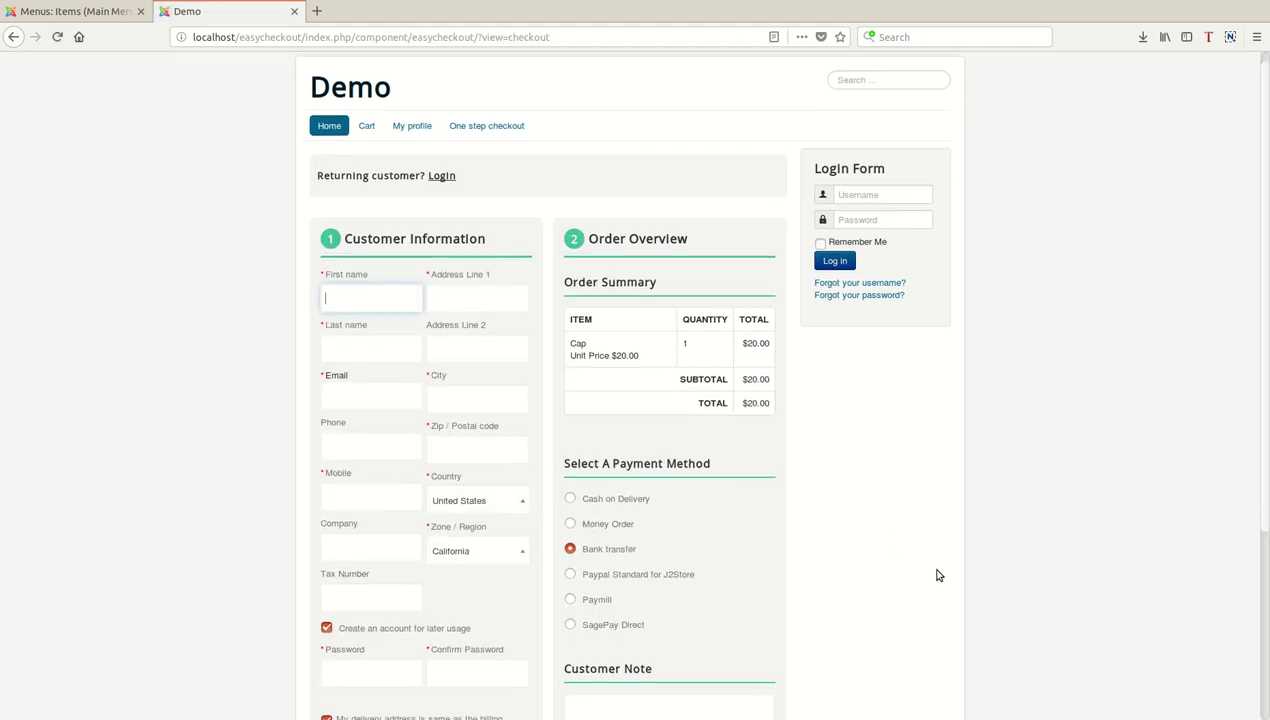
pyautogui.scroll(-2, 937, 575)
pyautogui.scroll(-1, 937, 575)
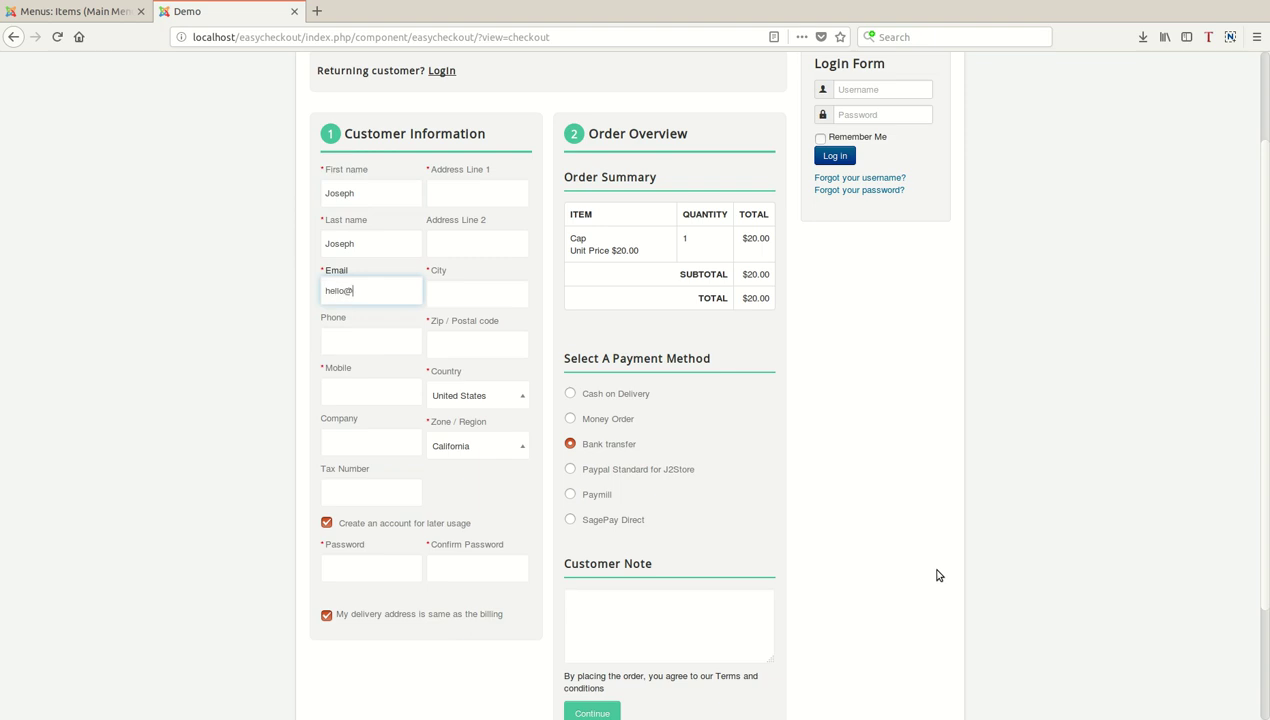
pyautogui.press('Tab')
pyautogui.press('Tab')
pyautogui.write('79363907')
pyautogui.press('Tab')
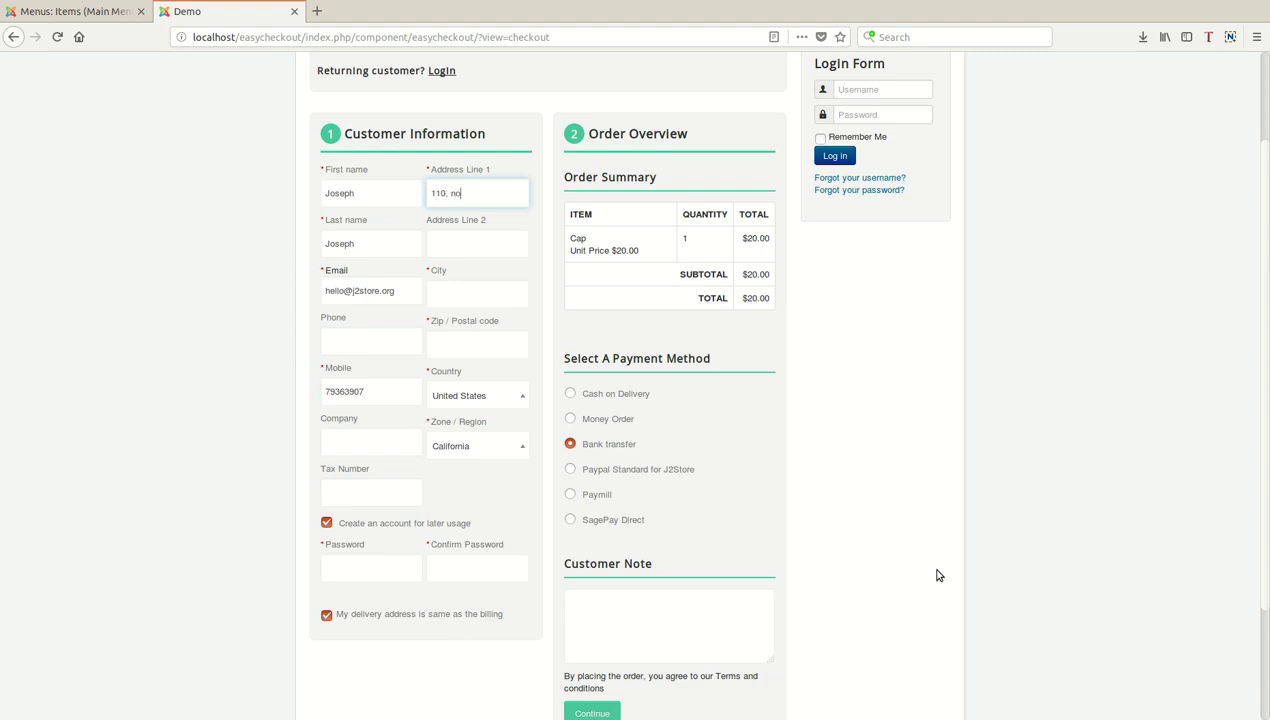
# Add the Los Angeles 90004 address and untick account creation.
pyautogui.press('Tab')
pyautogui.press('Tab')
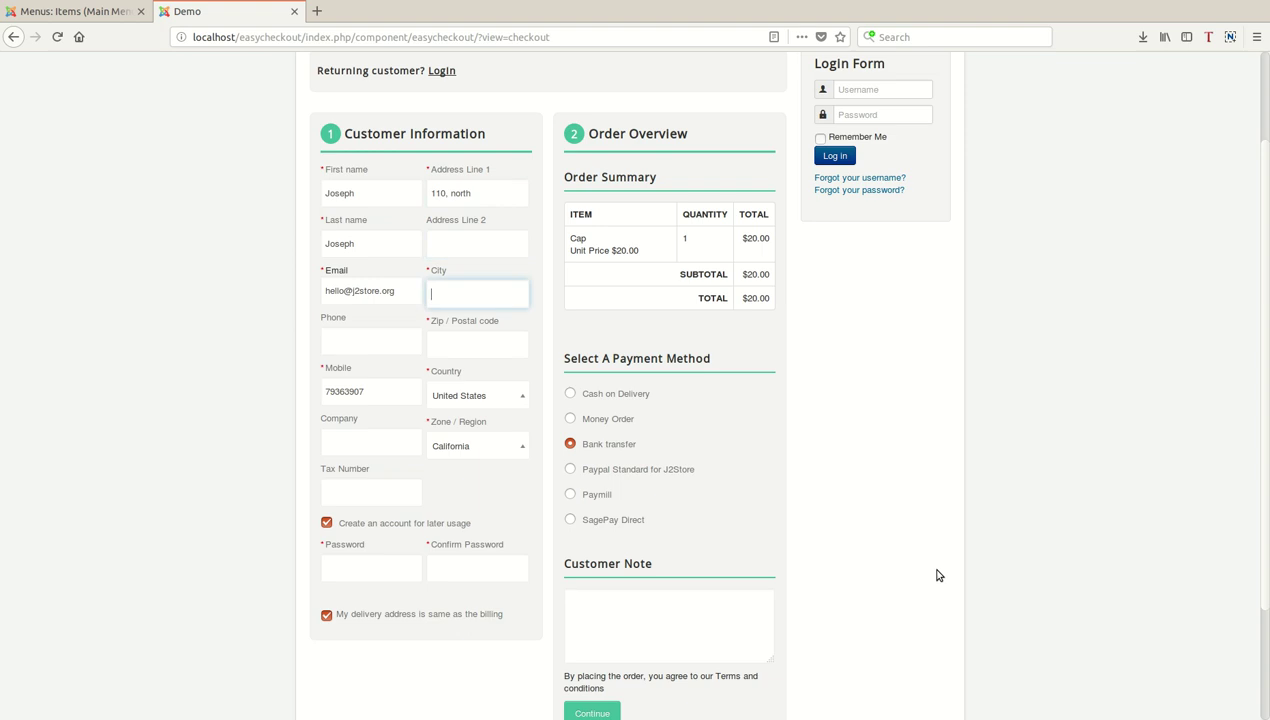
pyautogui.write('Los Angeles')
pyautogui.press('Tab')
pyautogui.write('90004')
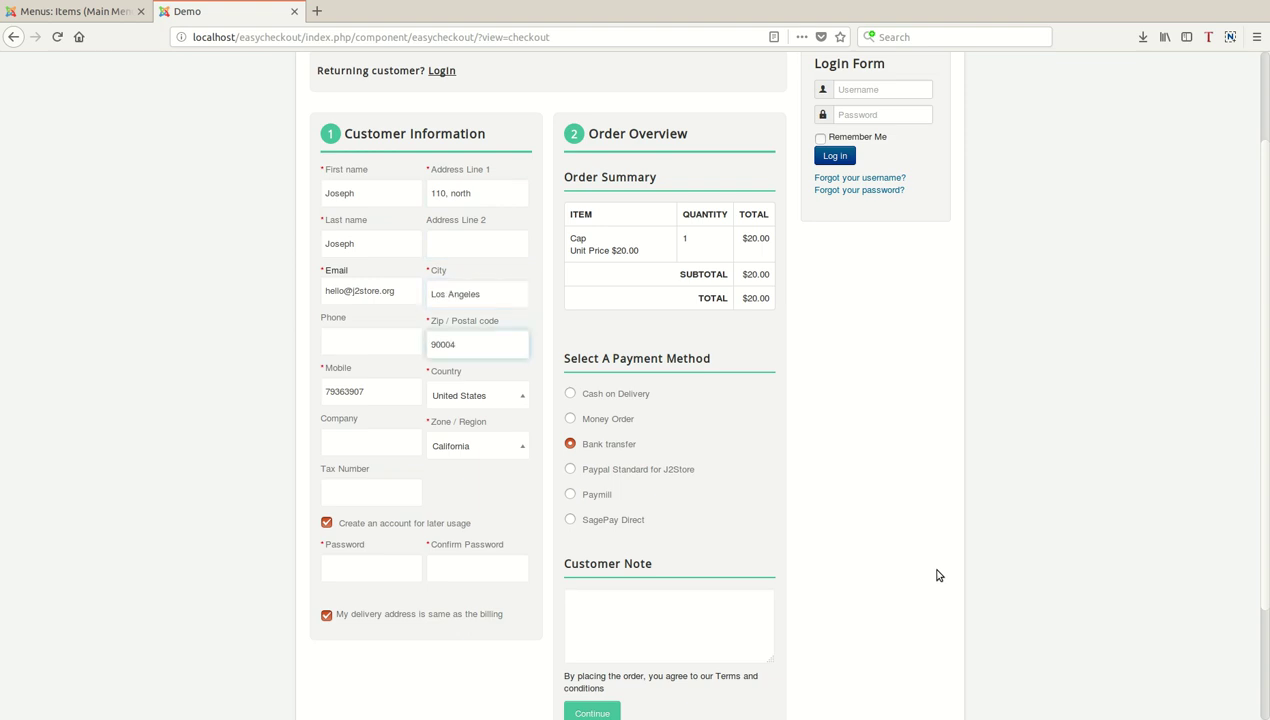
pyautogui.click(361, 532)
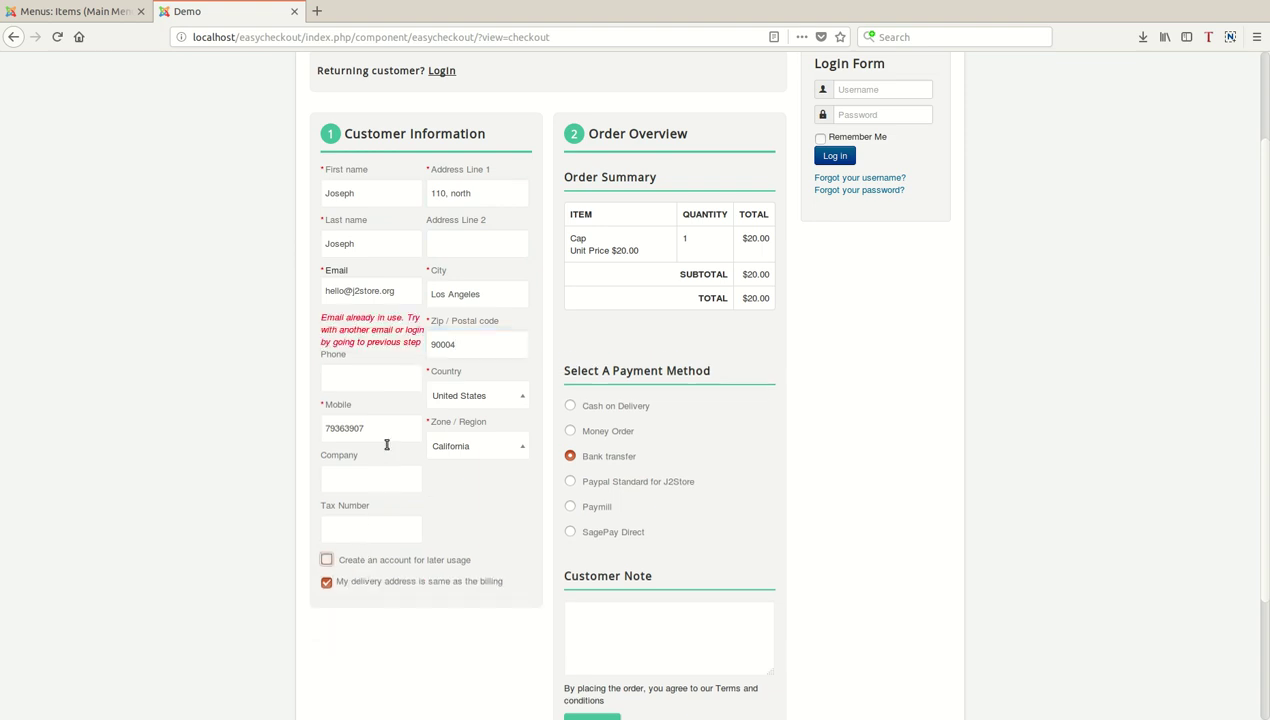
# Replace the part of the e-mail before @ with a different, unused one.
pyautogui.click(380, 311)
pyautogui.hotkey('shift', 'Home')
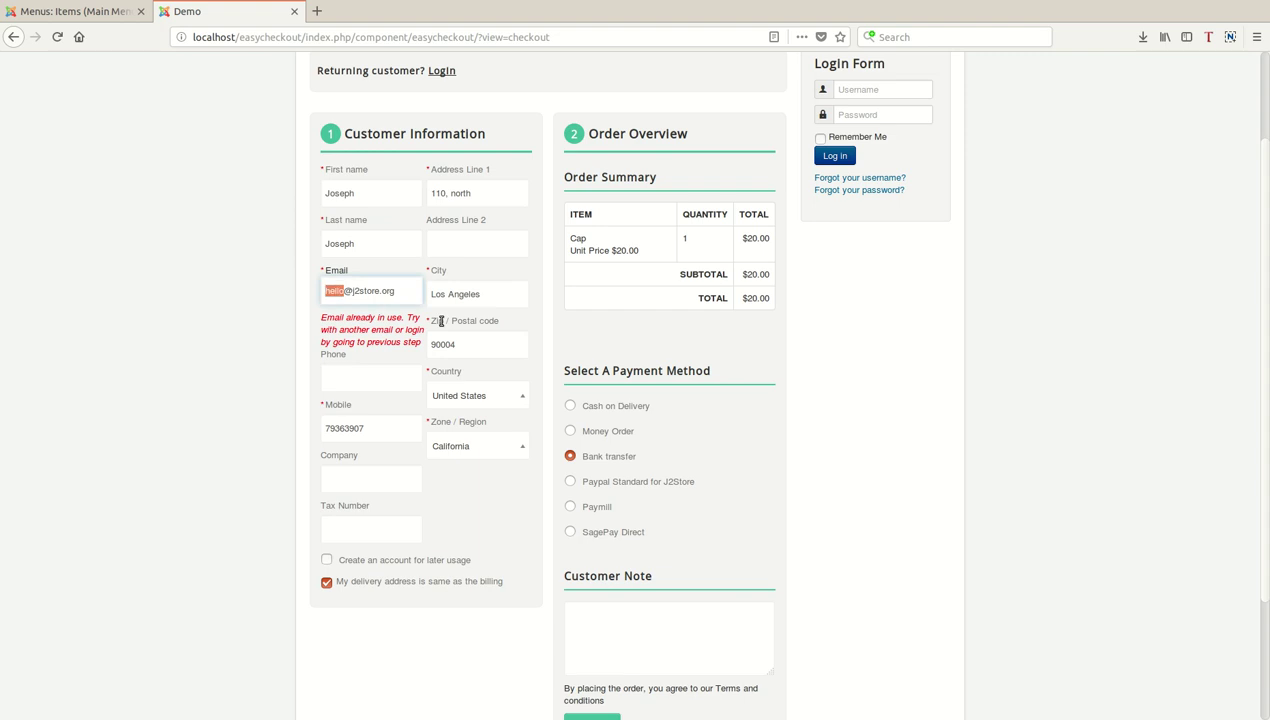
pyautogui.write('info')
pyautogui.click(244, 408)
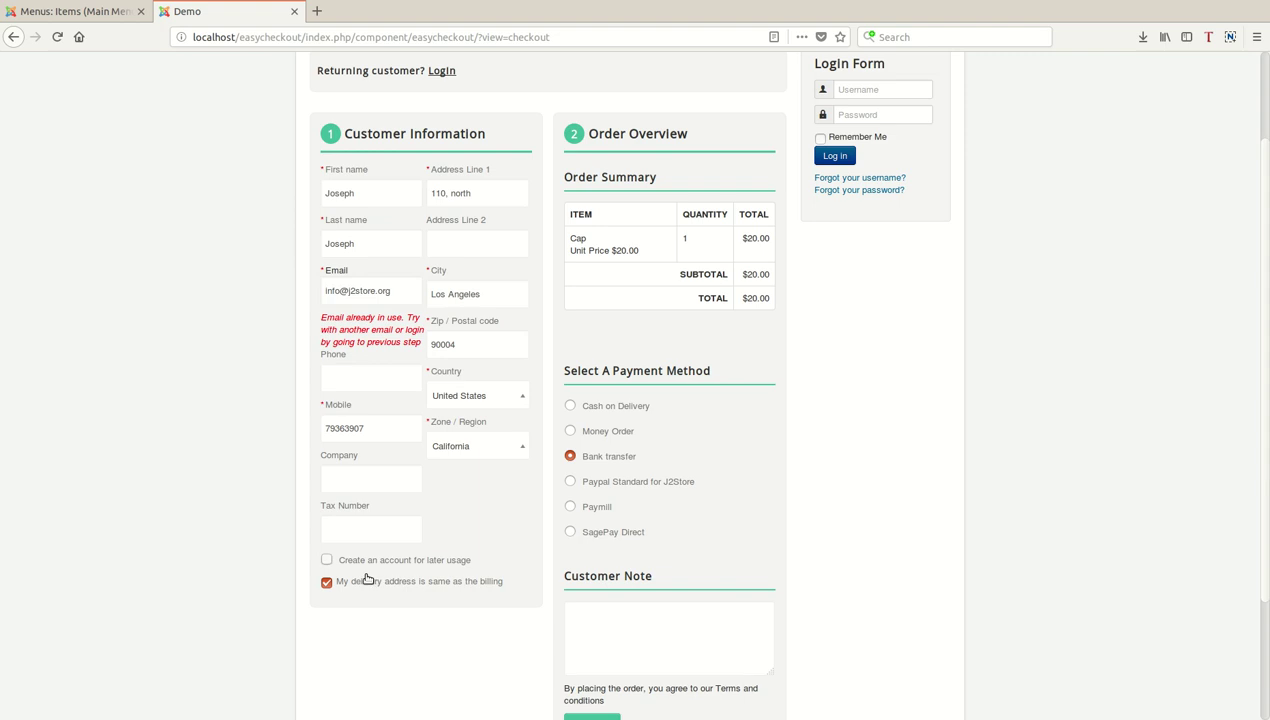
# Re-tick 'Create an account for later usage' and enter the account password twice.
pyautogui.click(368, 576)
pyautogui.click(368, 578)
pyautogui.click(368, 578)
pyautogui.click(368, 578)
pyautogui.click(368, 578)
pyautogui.click(385, 600)
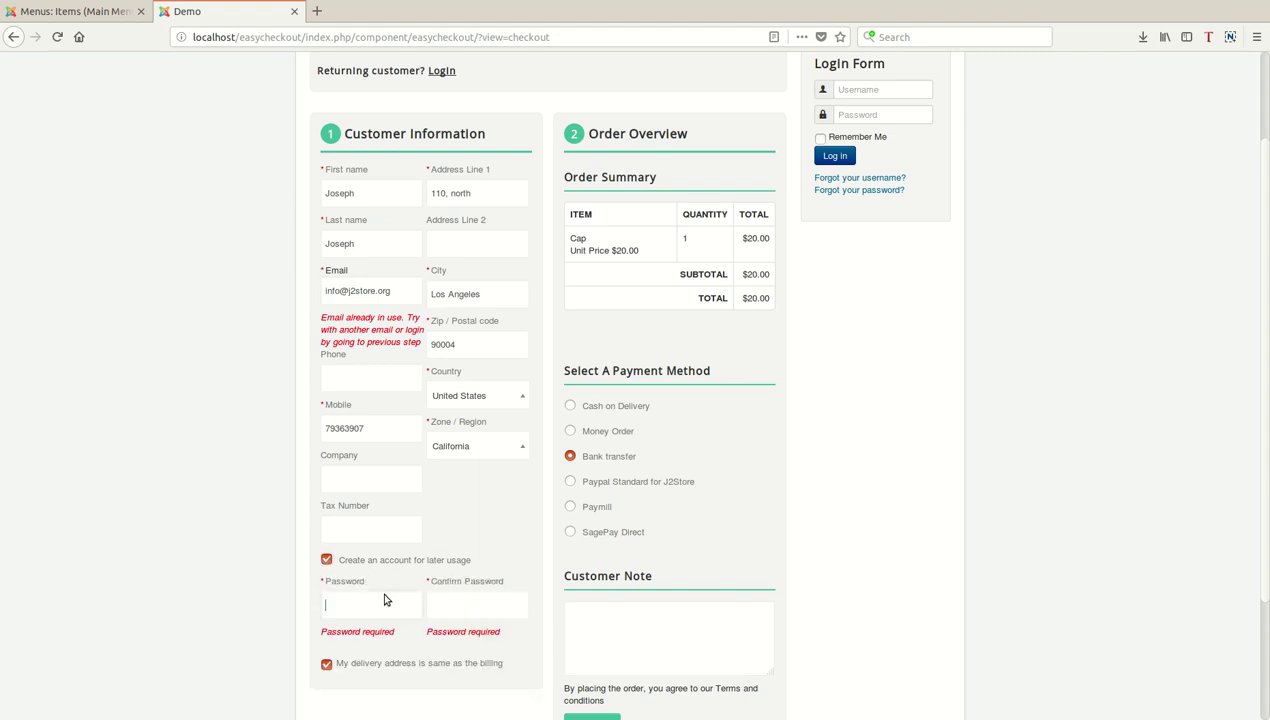
pyautogui.write('1234')
pyautogui.press('Tab')
pyautogui.write('123')
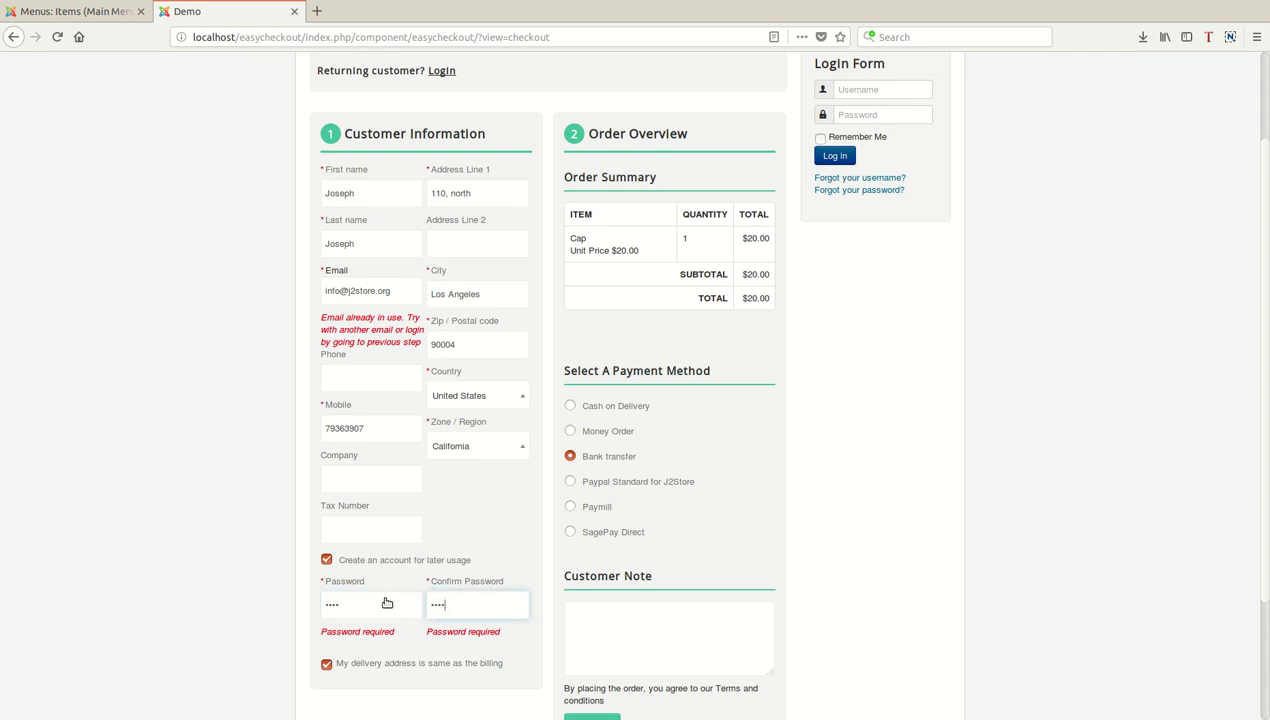
pyautogui.scroll(-2, 660, 655)
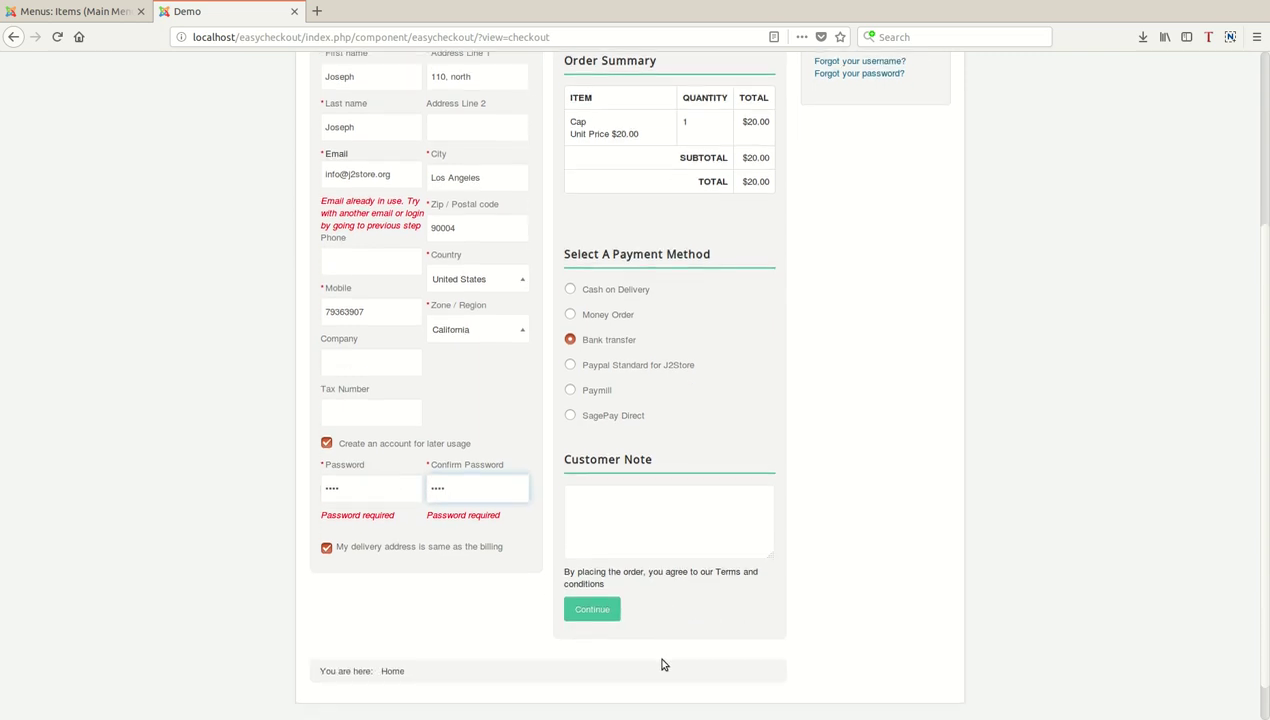
# Keep delivery same as billing, place the $17.00 Bank Transfer order, and view it Pending in order history.
pyautogui.click(369, 567)
pyautogui.click(369, 567)
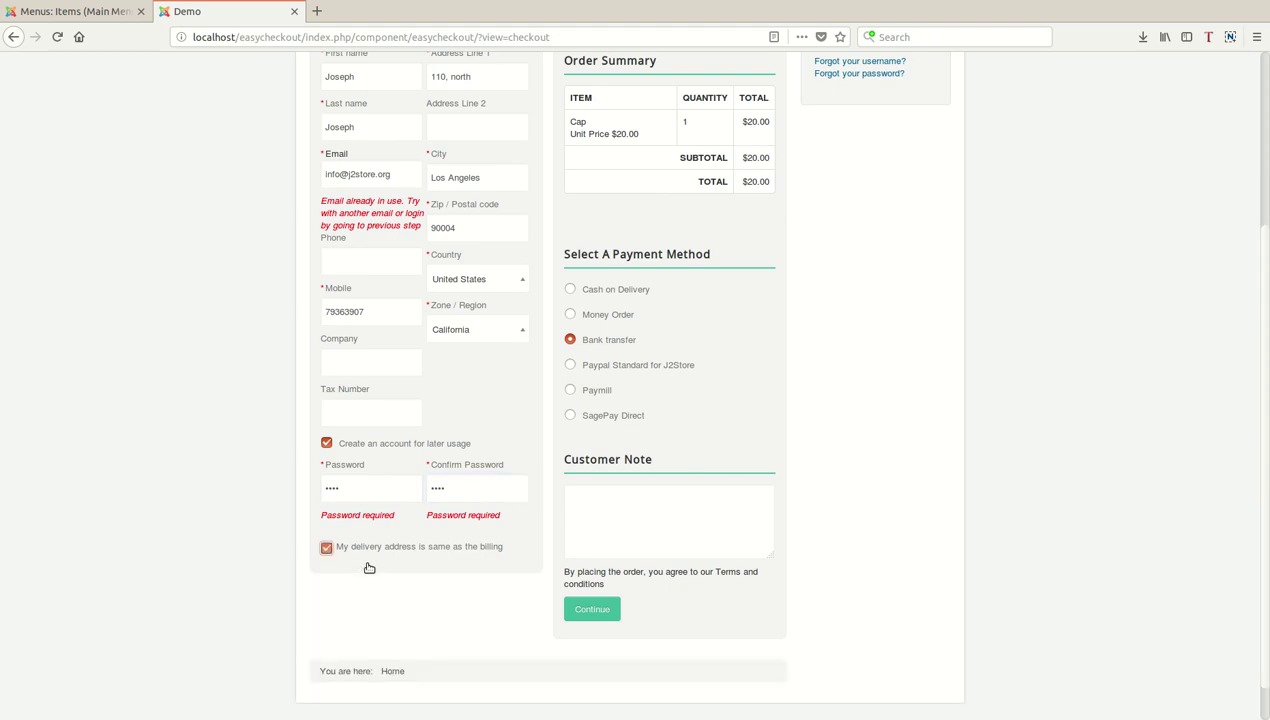
pyautogui.click(605, 612)
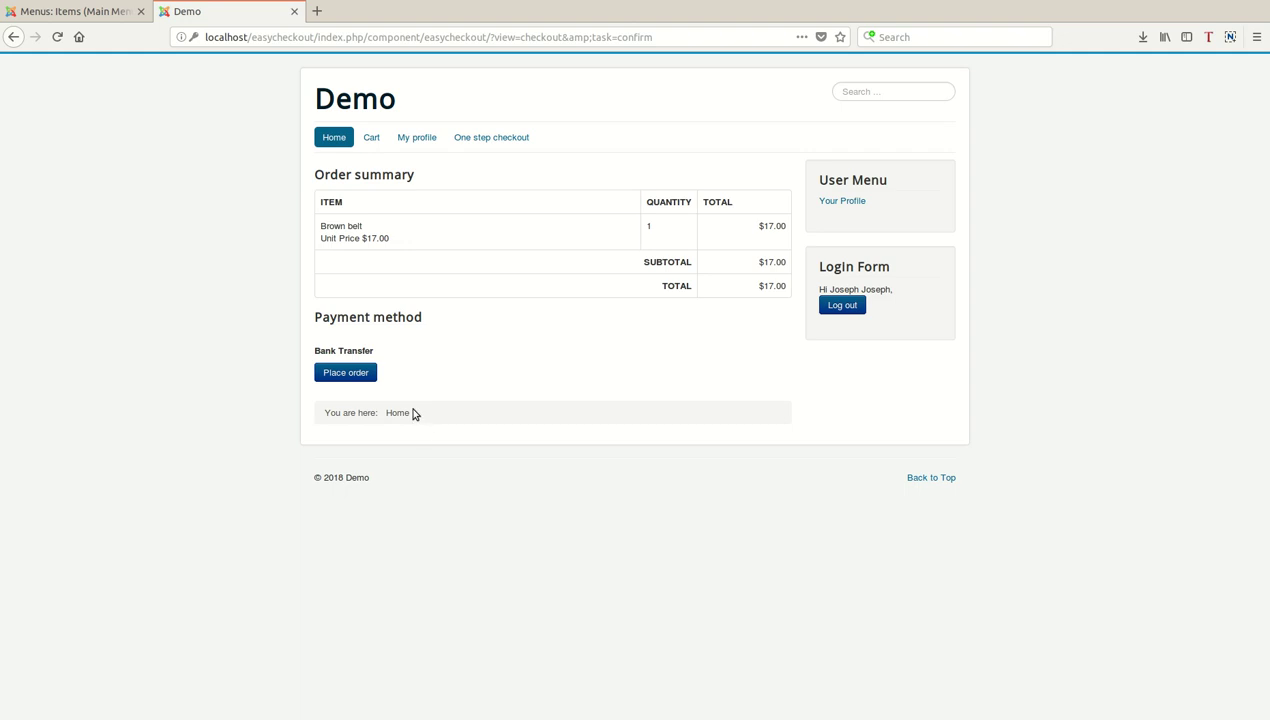
pyautogui.click(398, 378)
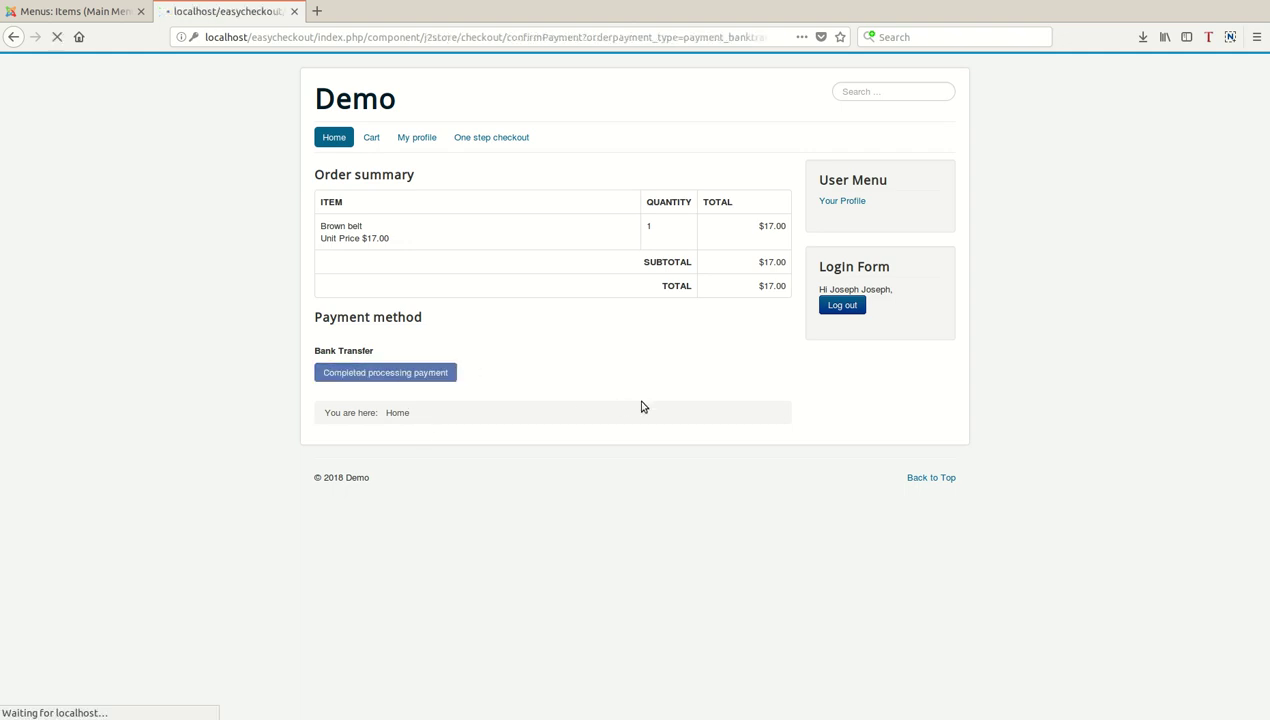
pyautogui.click(412, 208)
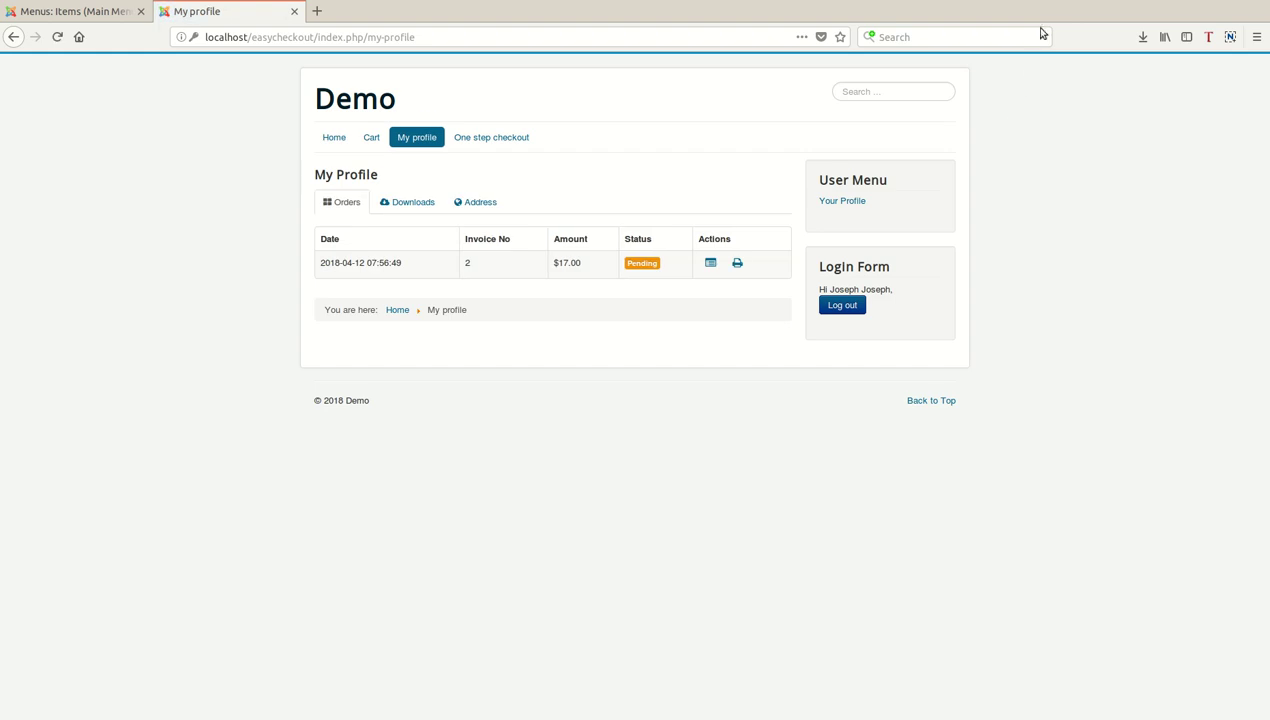